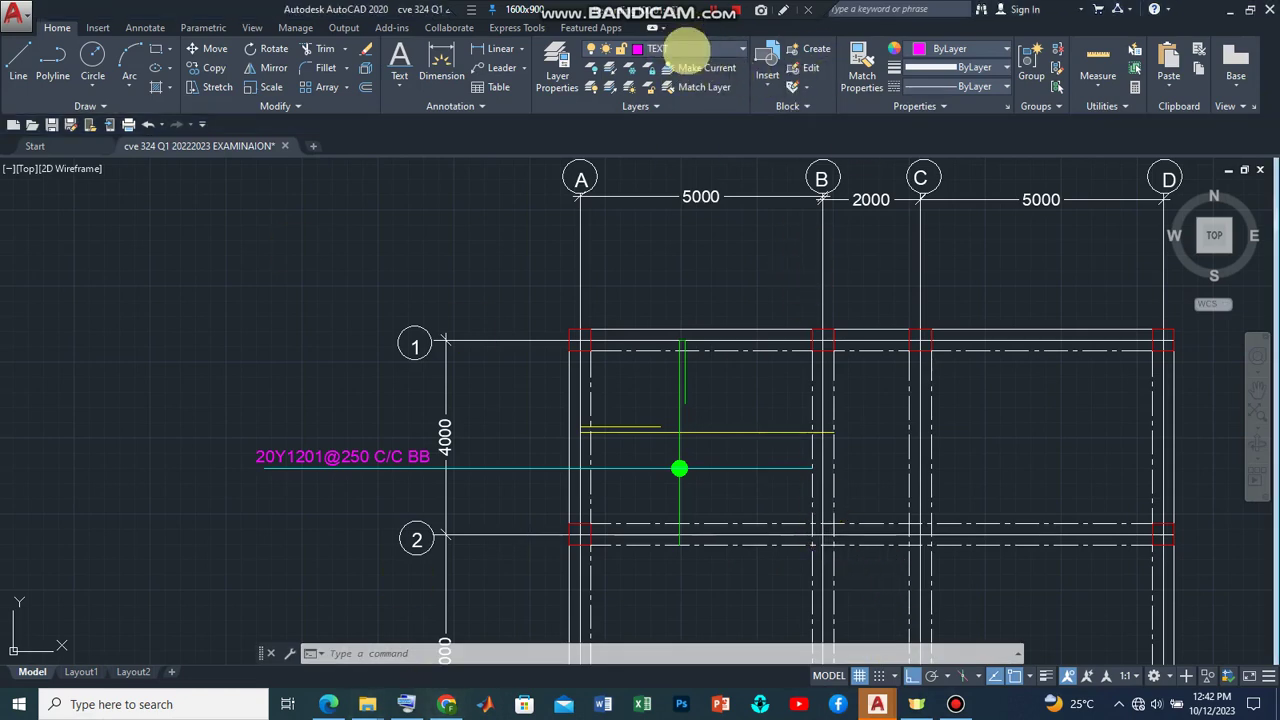
On the Call out layer, draw a leader from the dashed beam edge above grid 2 up past grid 1, then left to align with the existing callout's end.
click(688, 48)
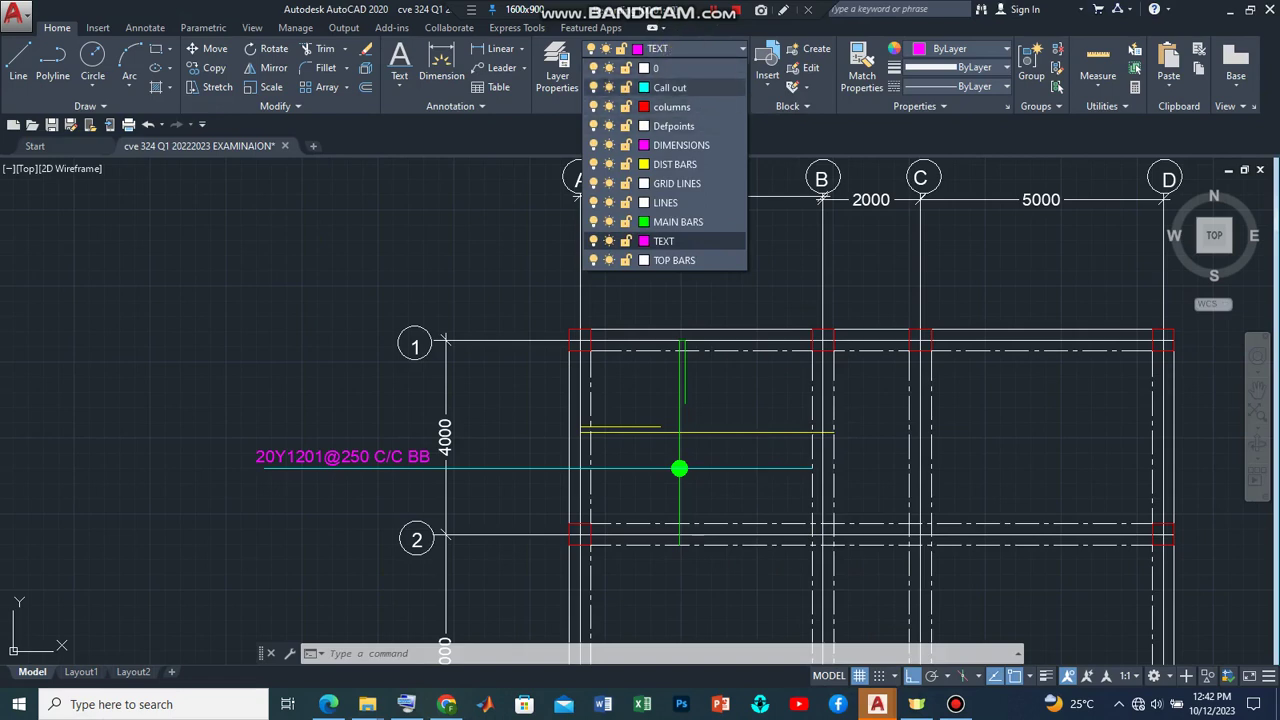
click(670, 87)
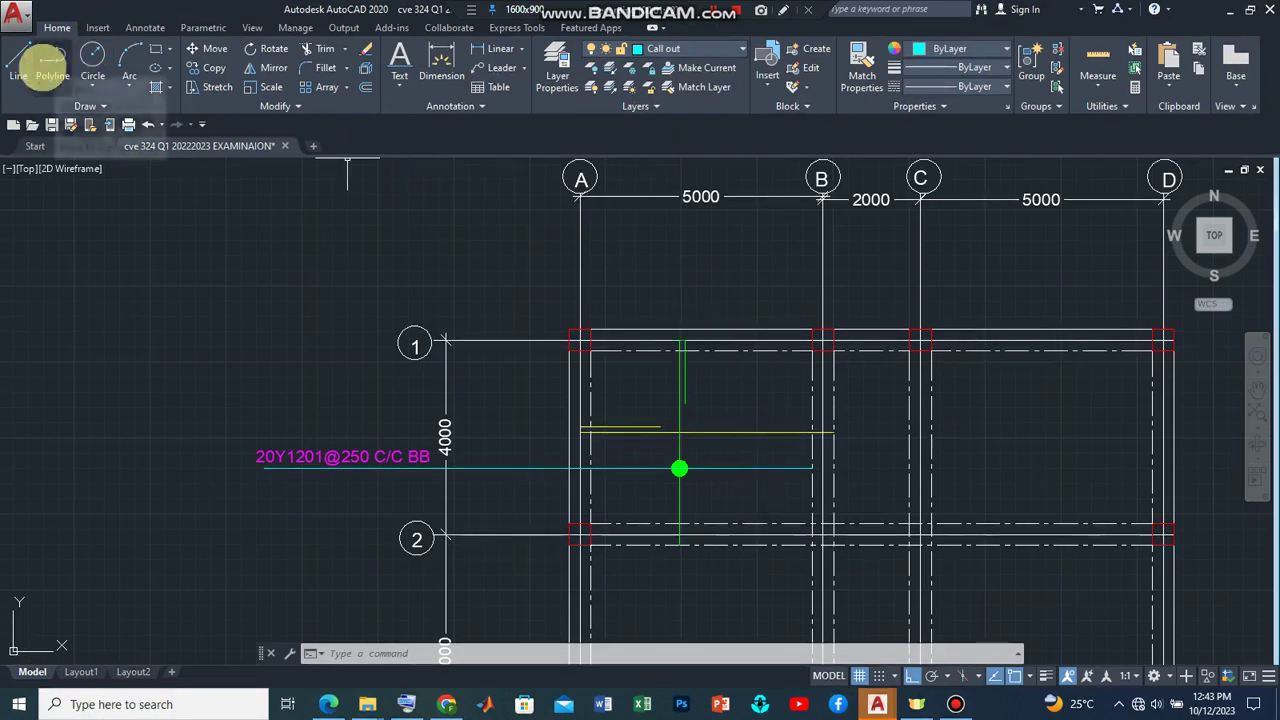
click(20, 62)
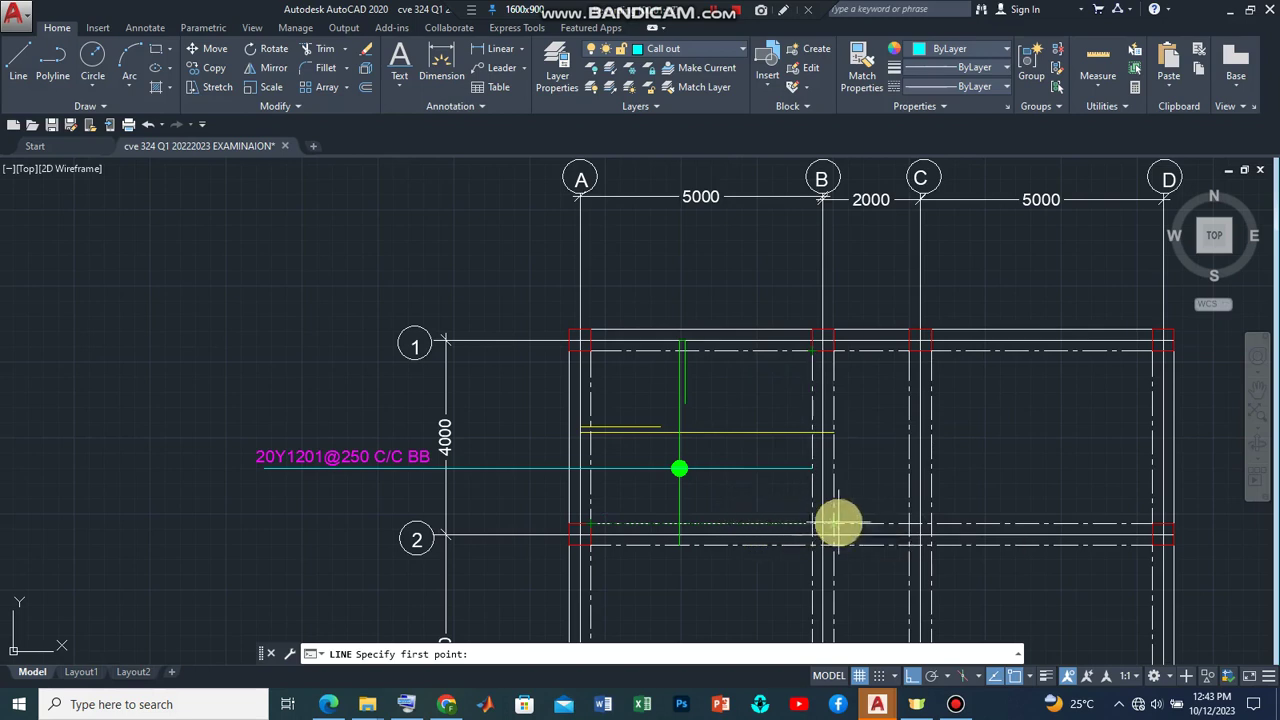
click(747, 522)
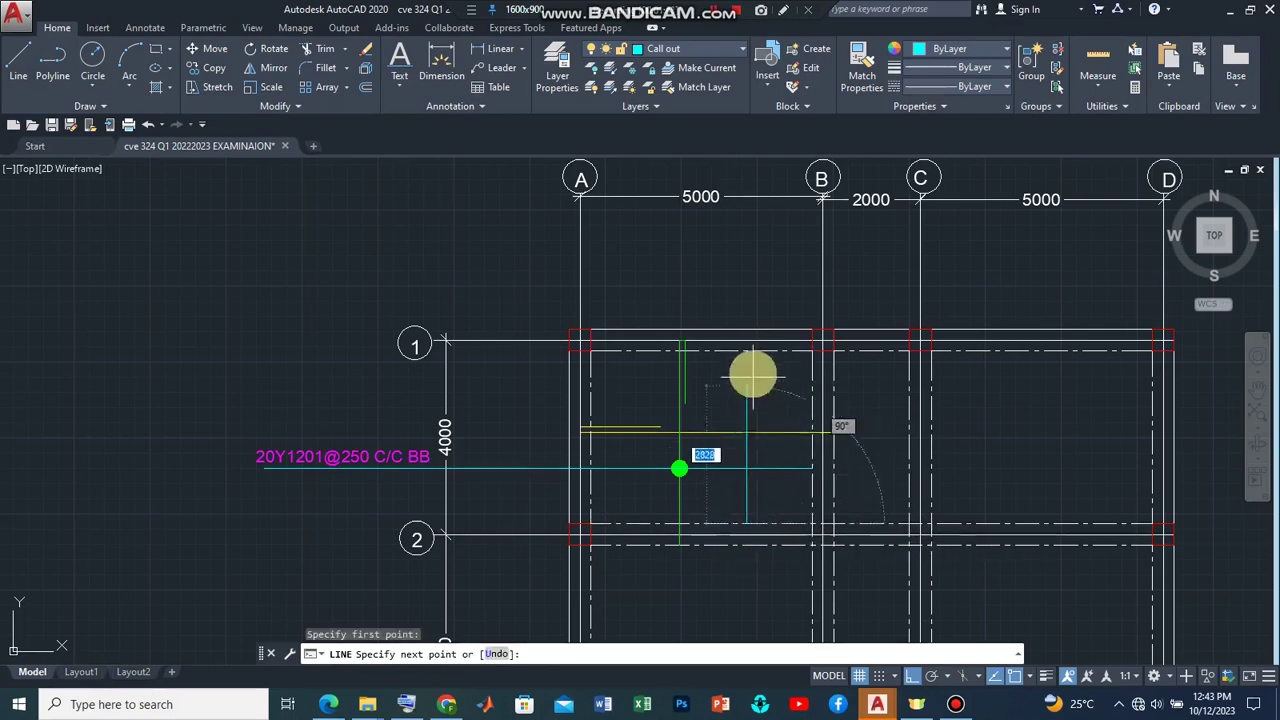
click(745, 265)
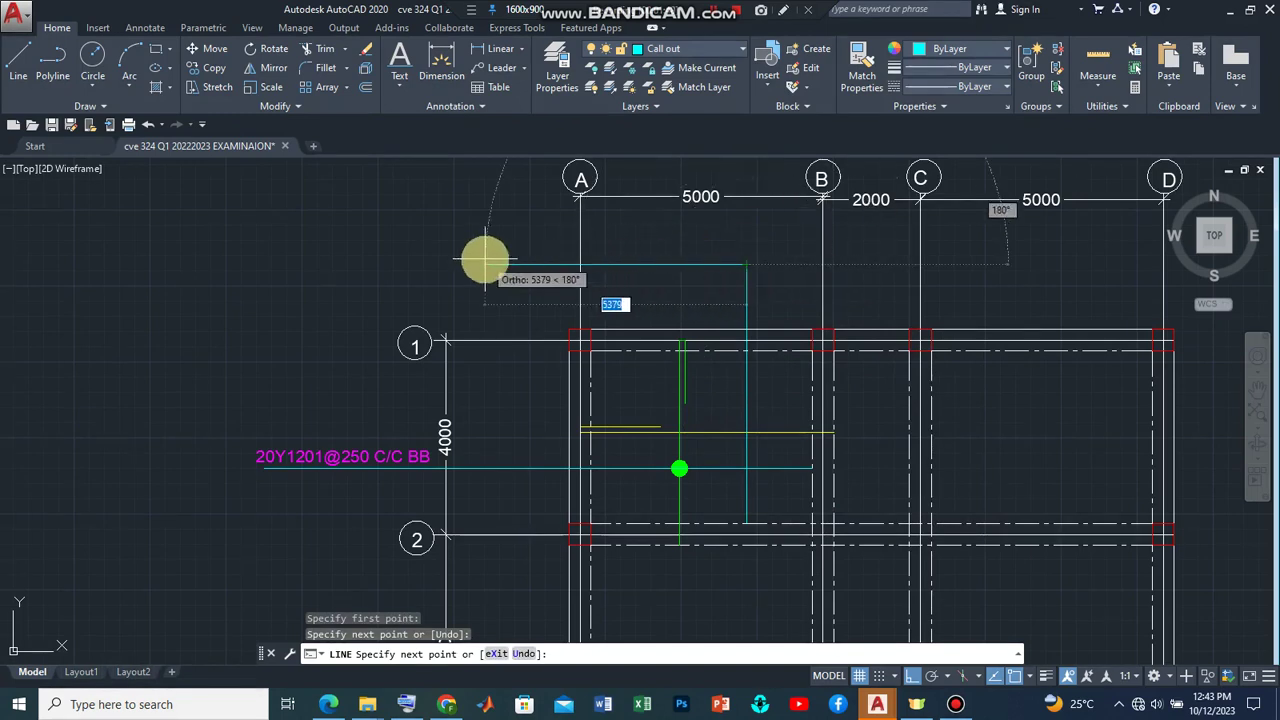
key(F8)
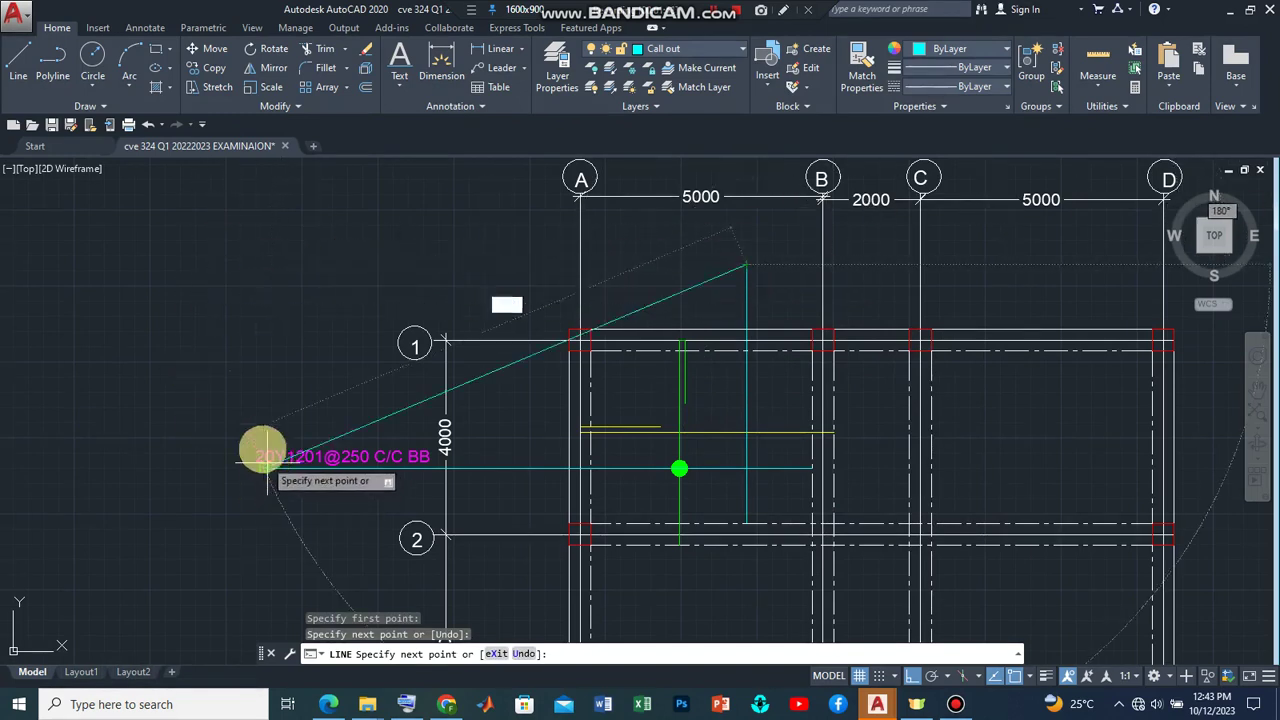
click(264, 265)
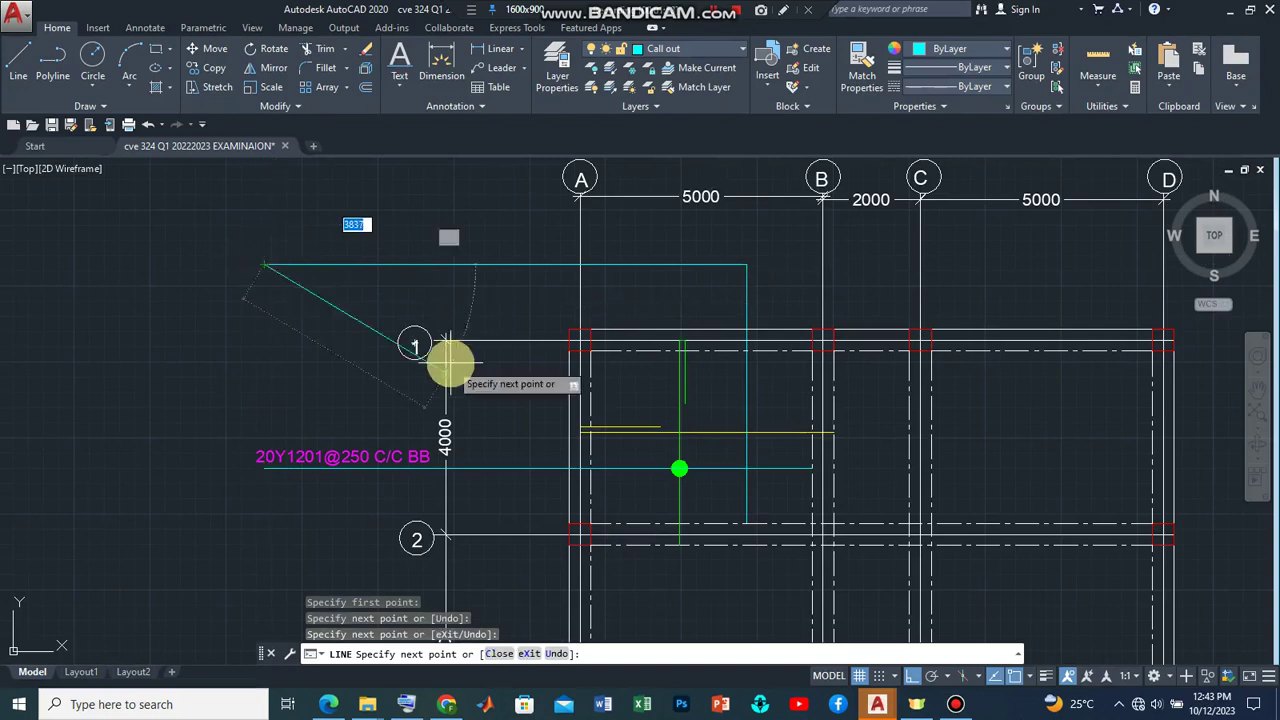
key(Return)
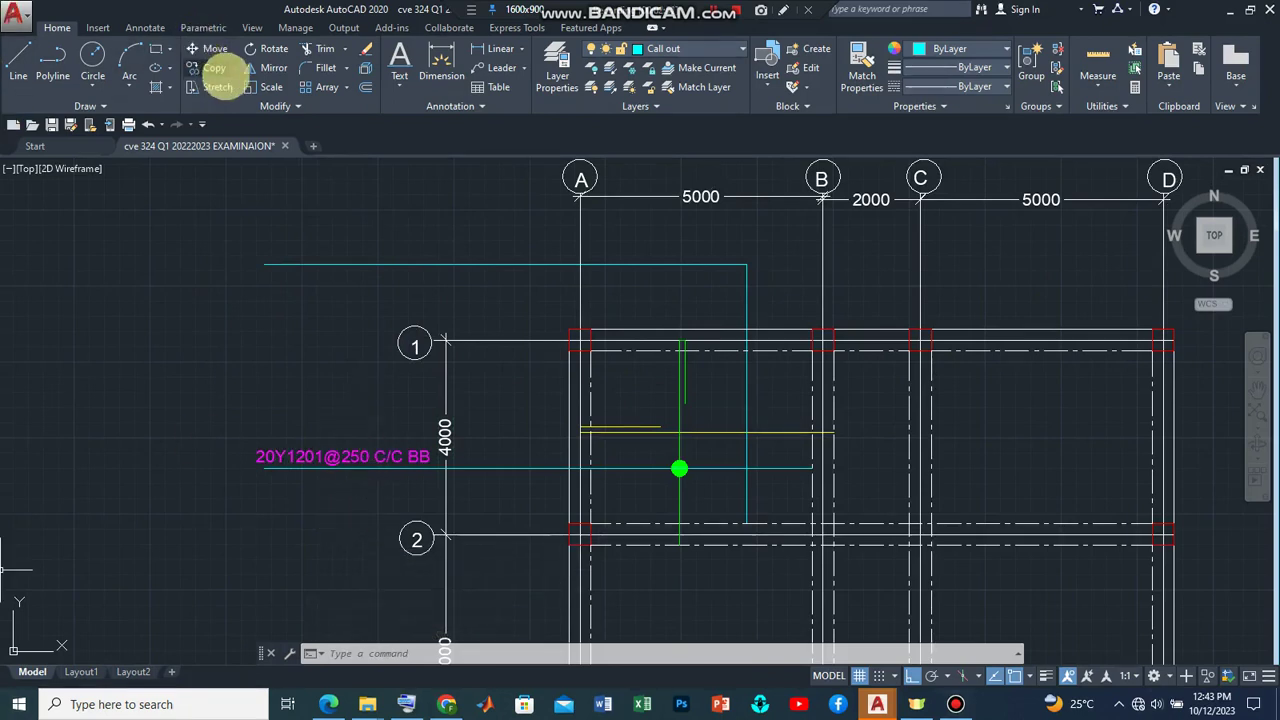
Copy the 20Y1201@250 C/C BB label straight up onto the new leader's horizontal line.
click(208, 67)
click(350, 456)
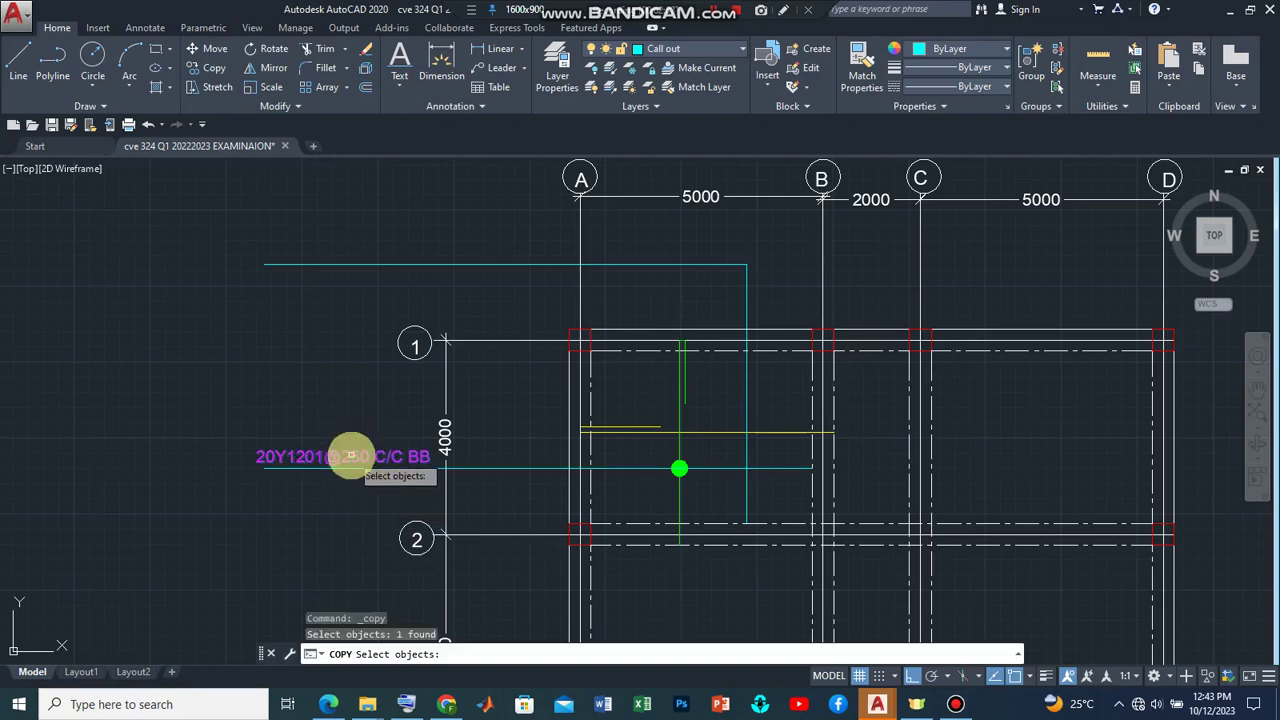
key(Return)
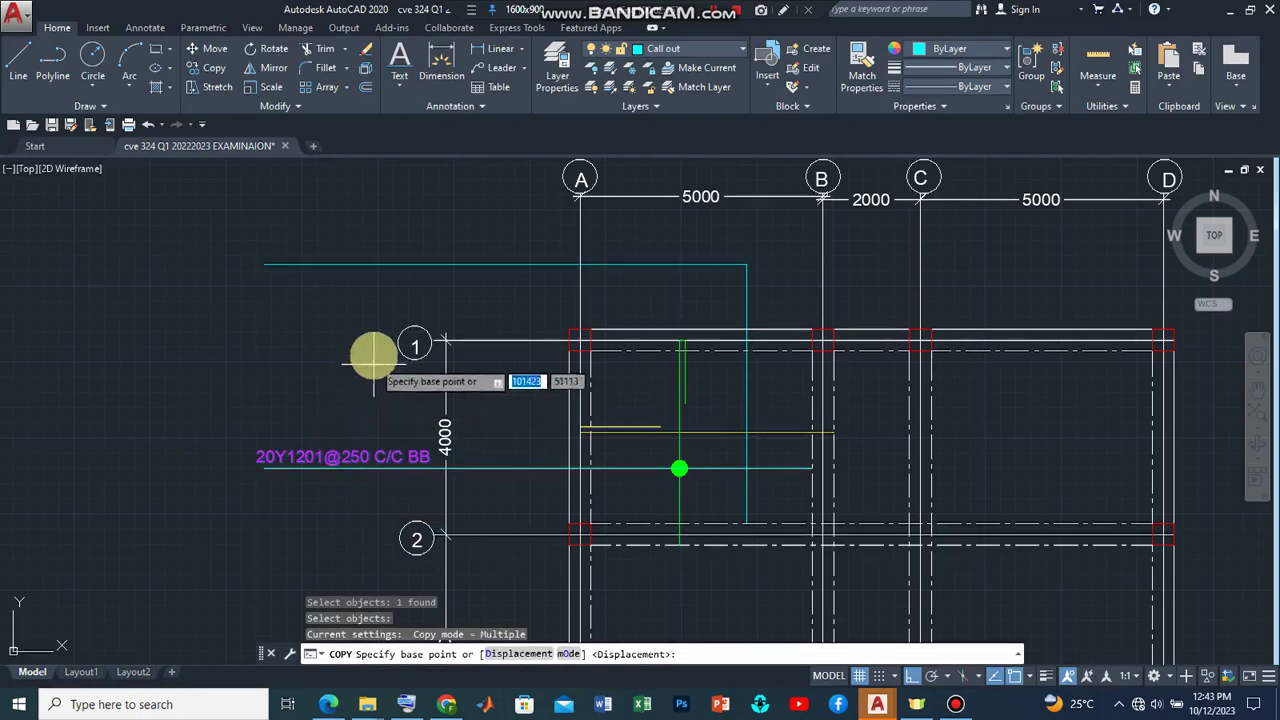
click(343, 457)
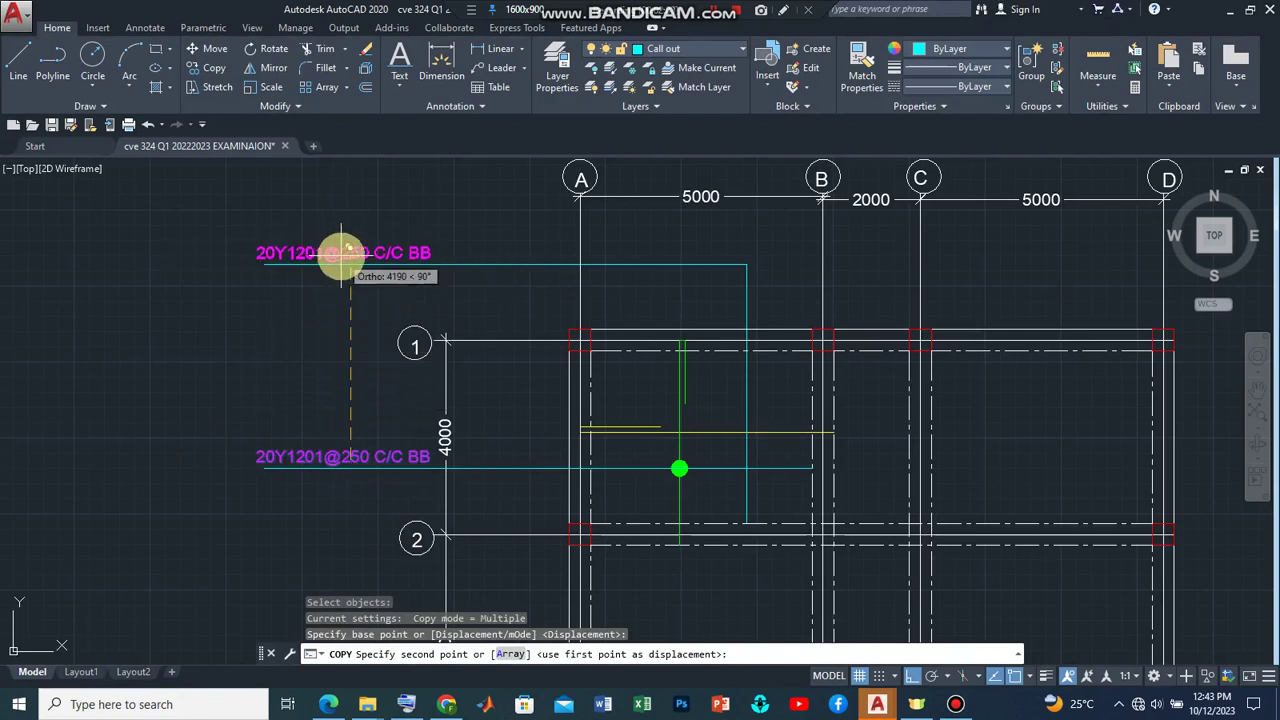
click(343, 252)
key(Return)
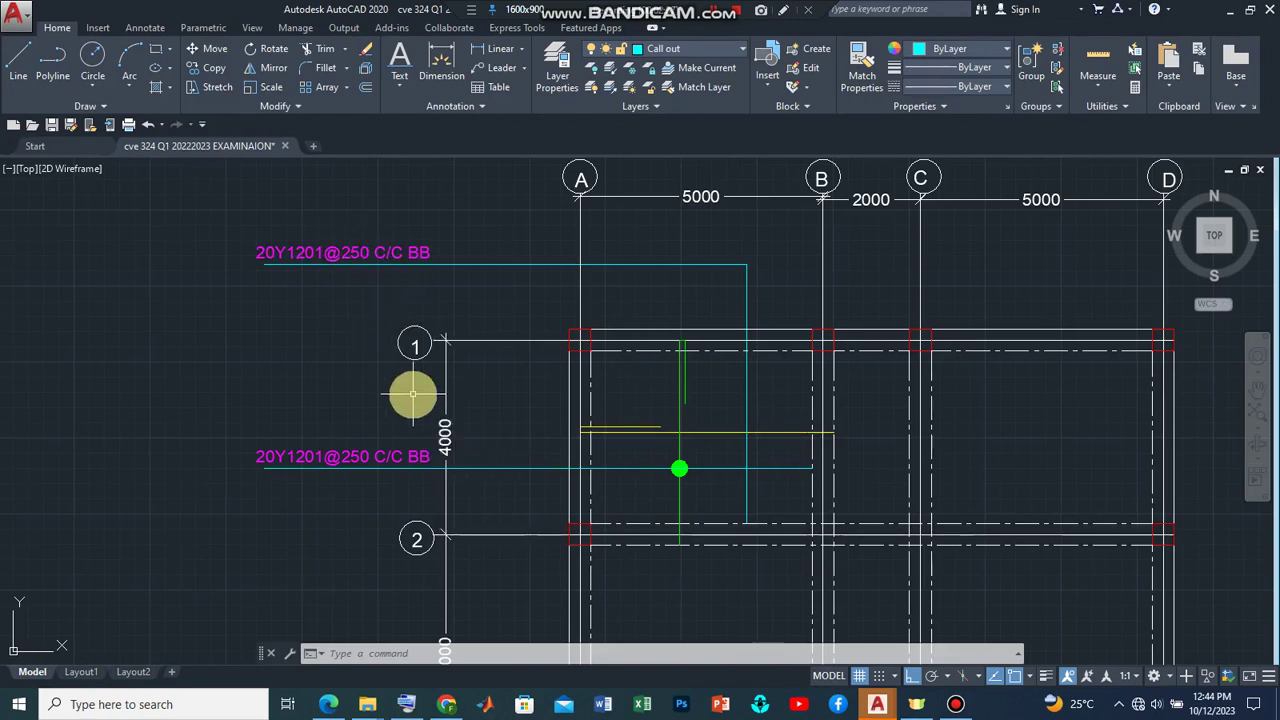
Change the copied label's contents to 16Y1201@250 C/C TB.
click(297, 255)
right_click(297, 256)
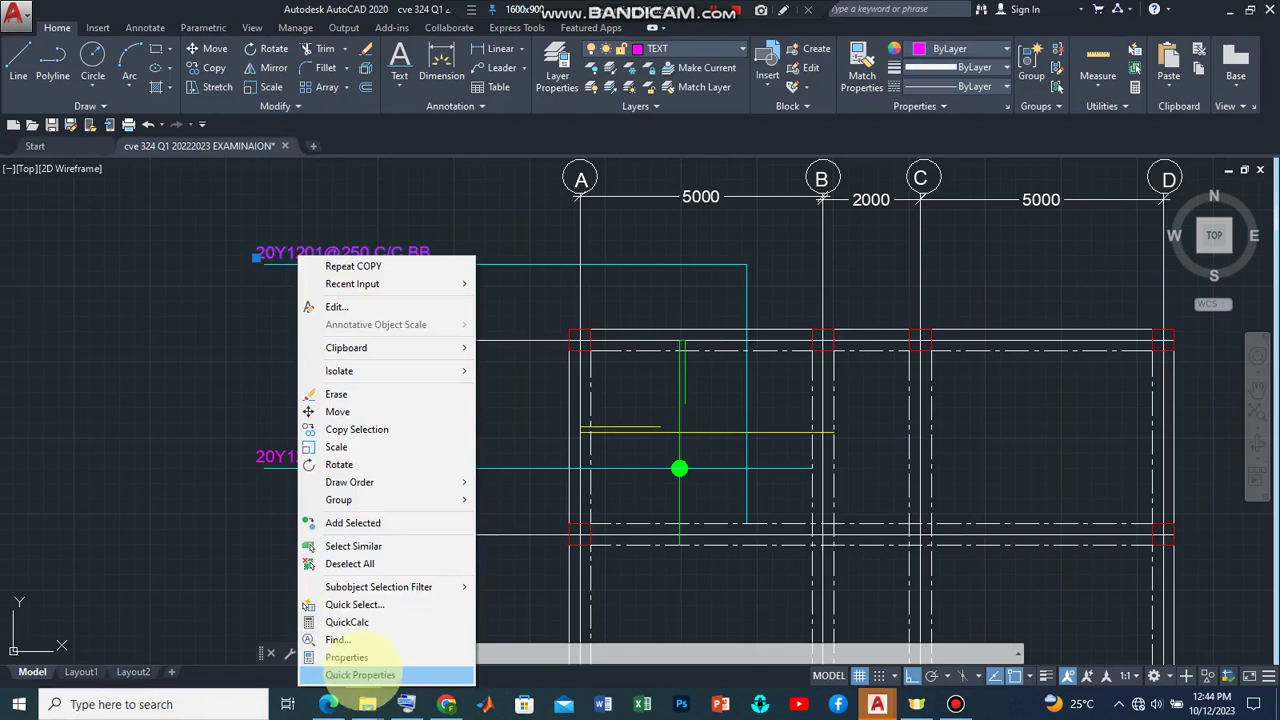
click(370, 655)
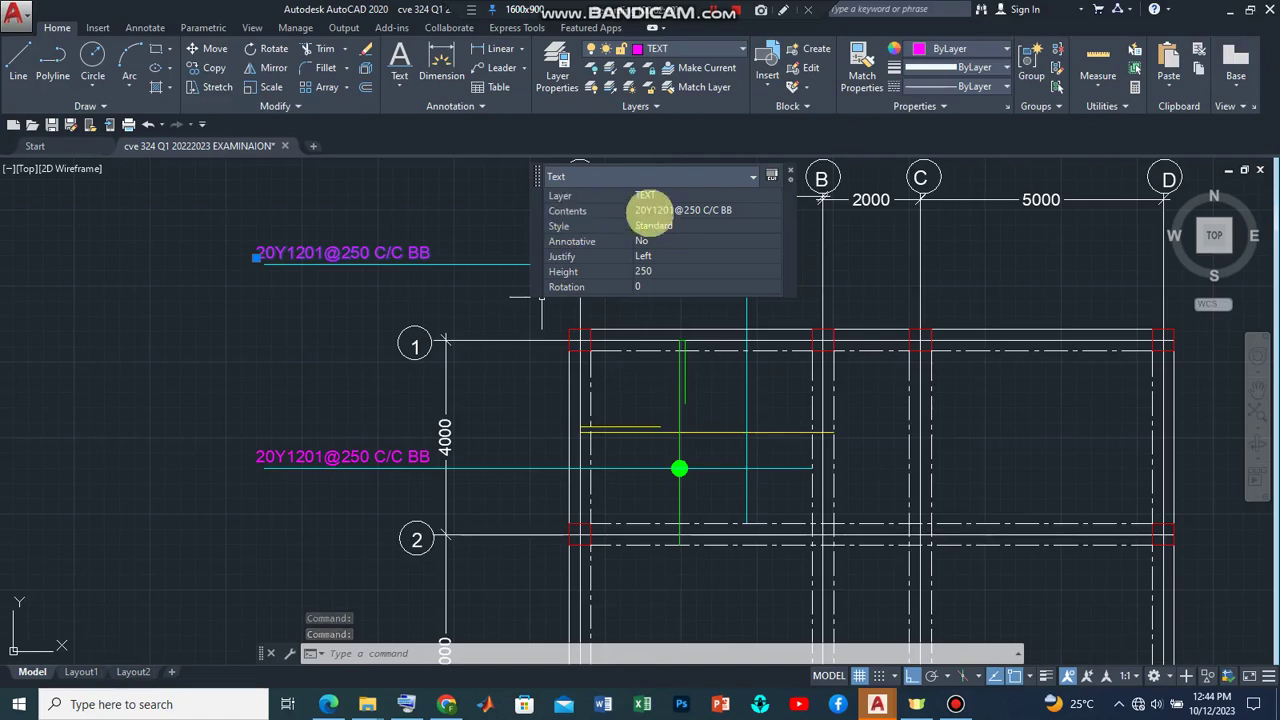
click(655, 211)
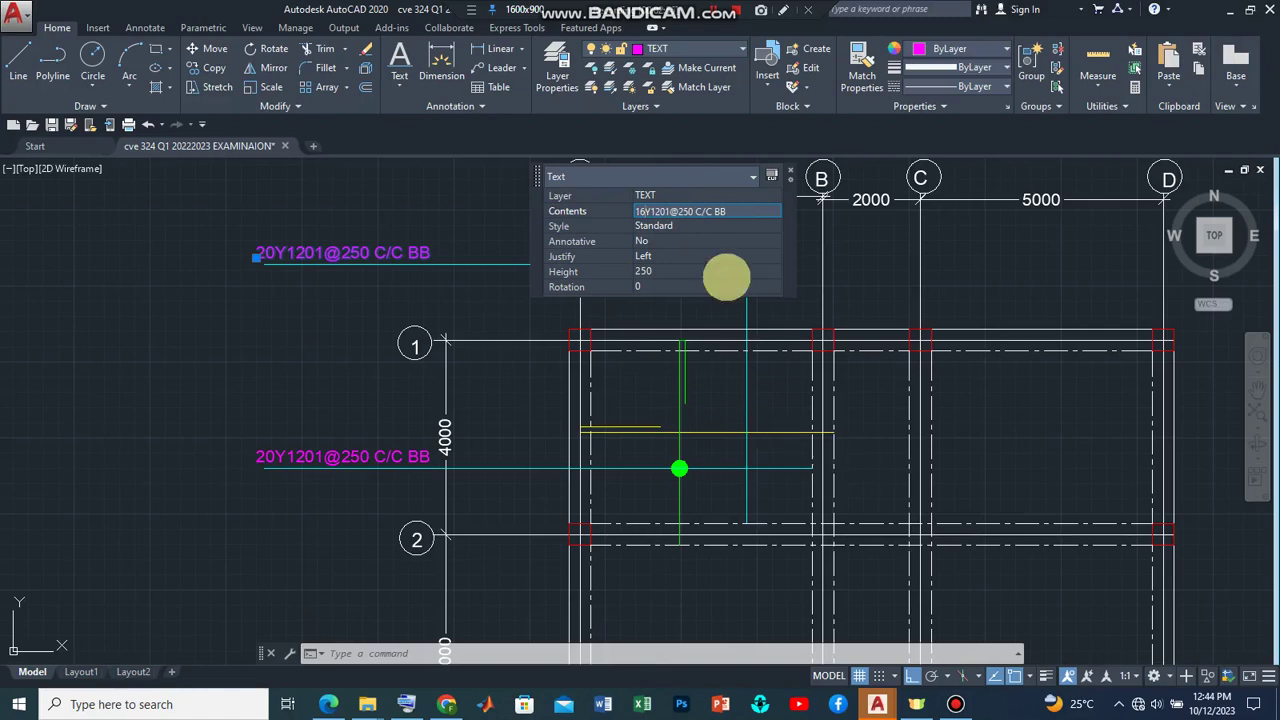
key(Return)
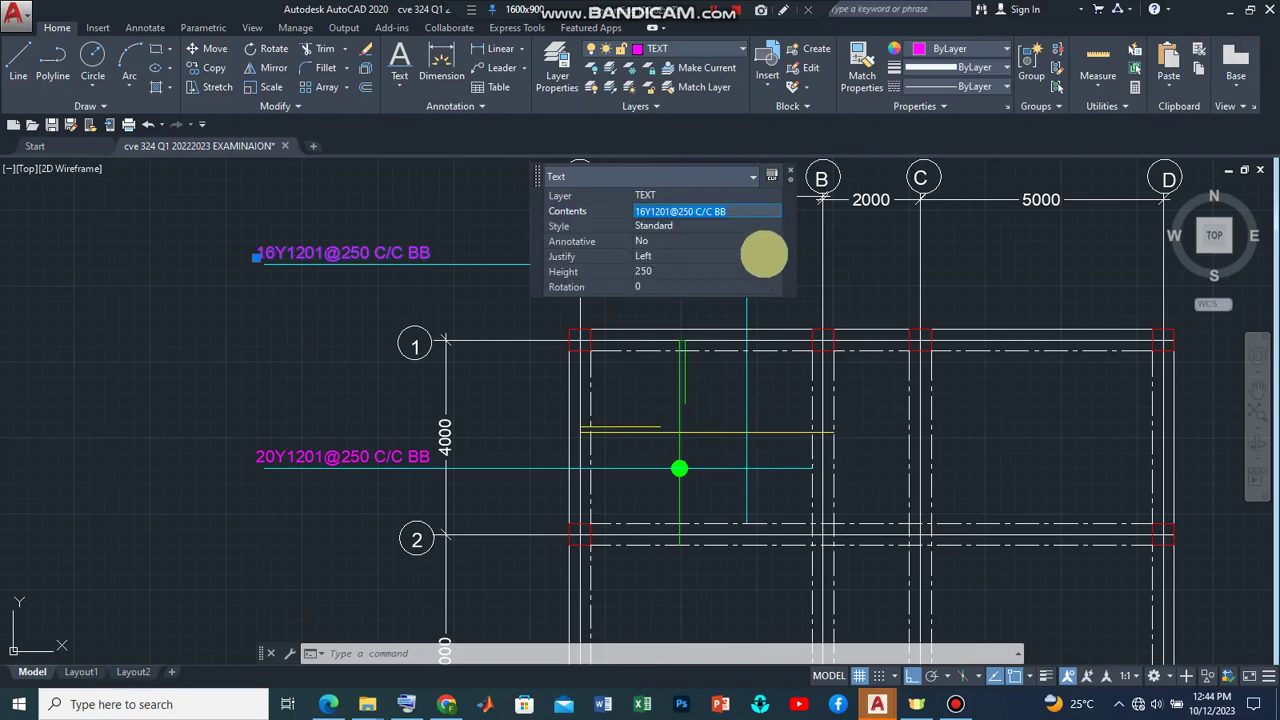
click(712, 212)
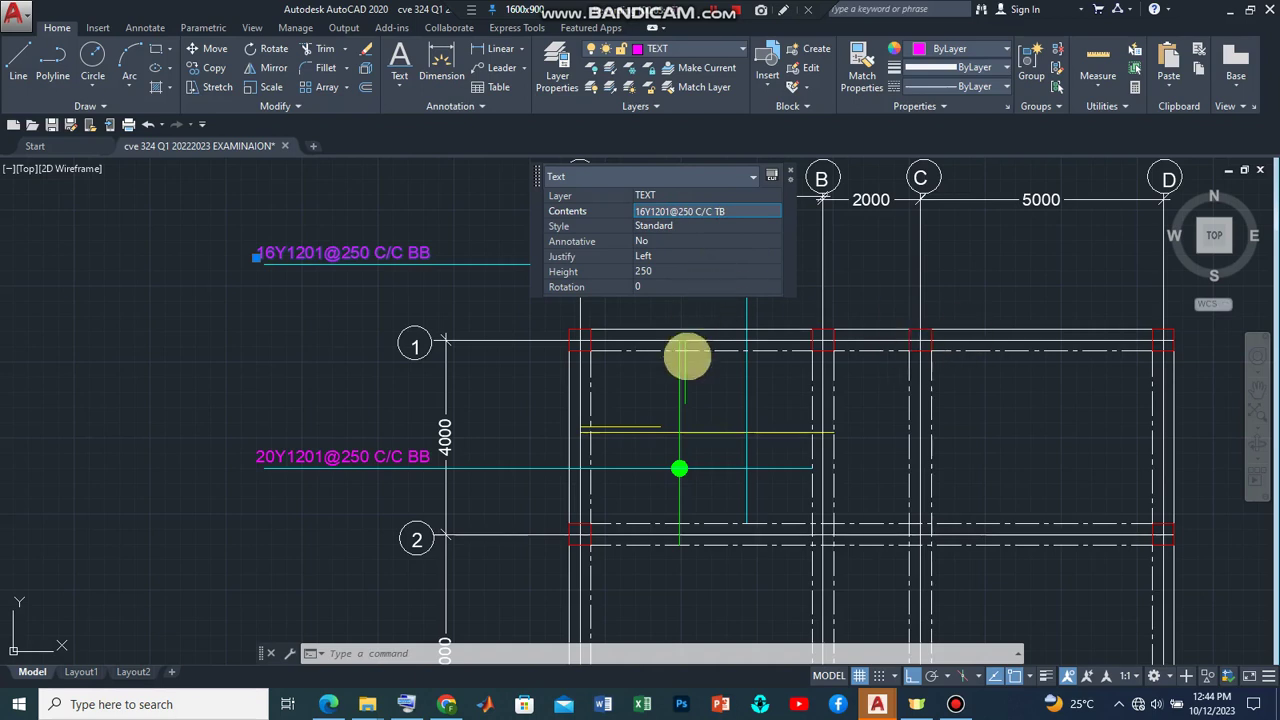
key(Return)
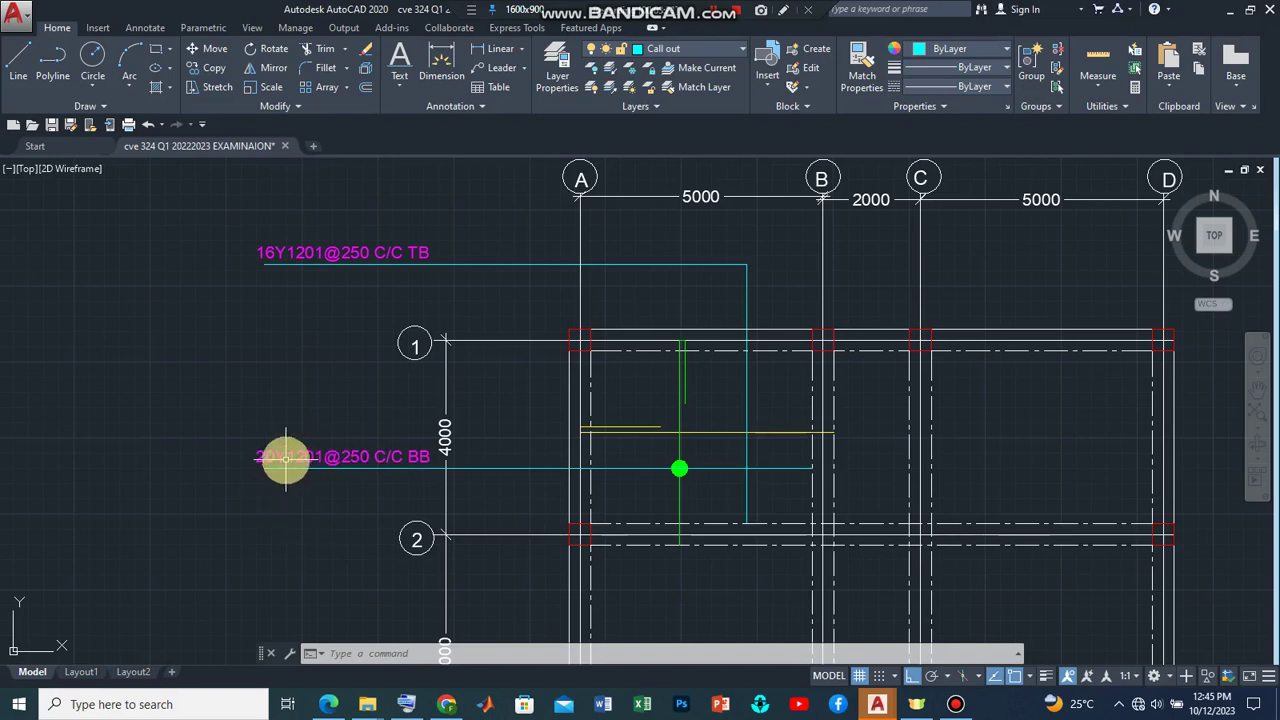
Correct the bar mark in the upper label so its contents read 16Y1202@250 C/C TB.
click(340, 252)
right_click(340, 252)
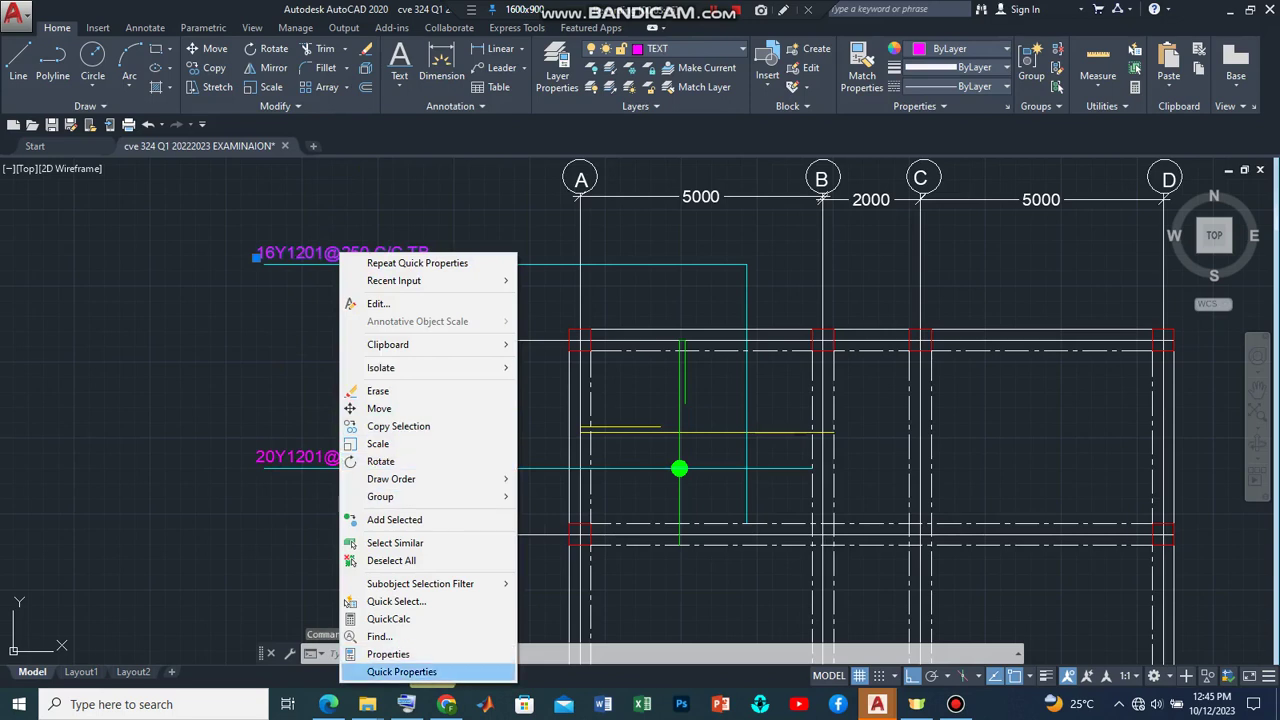
click(401, 671)
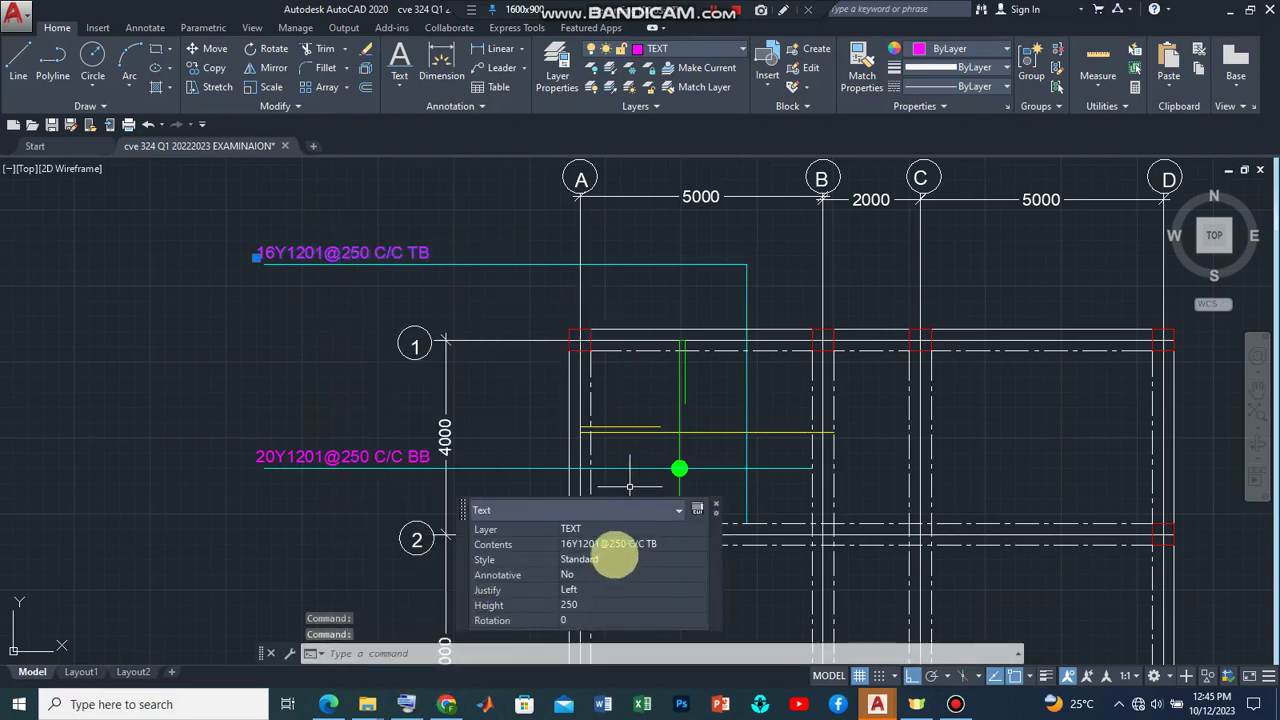
click(605, 545)
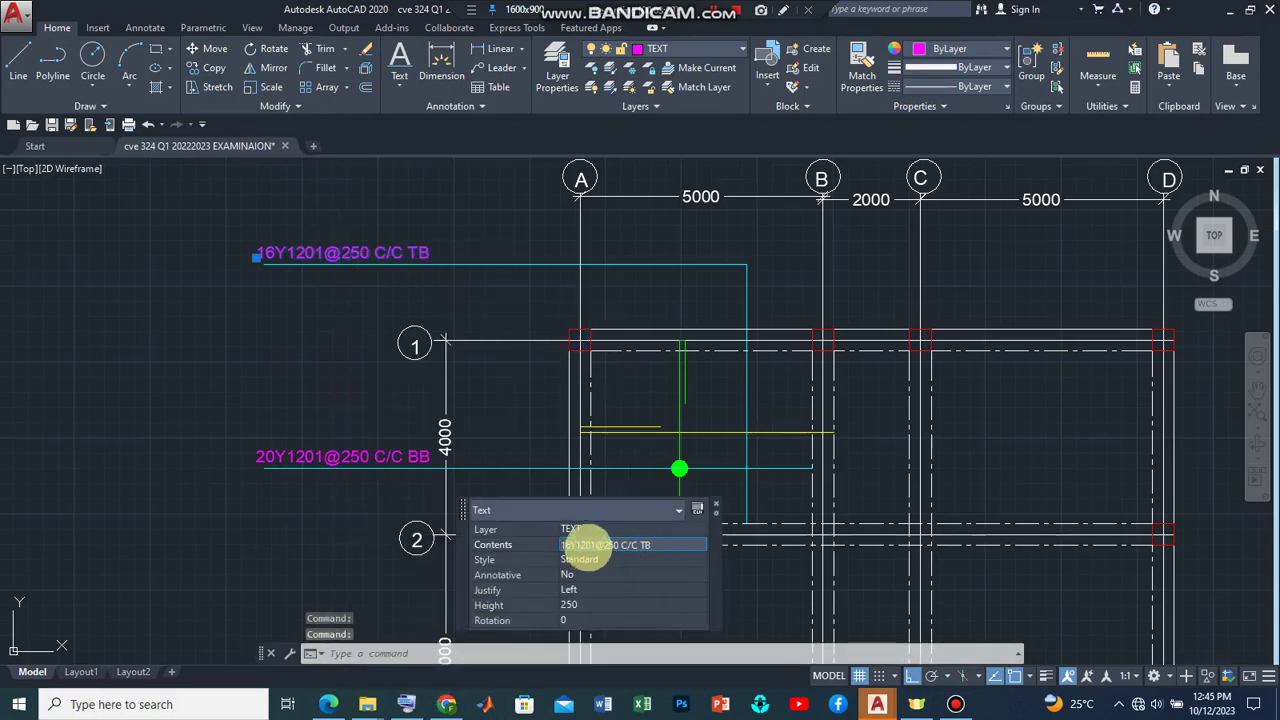
click(586, 545)
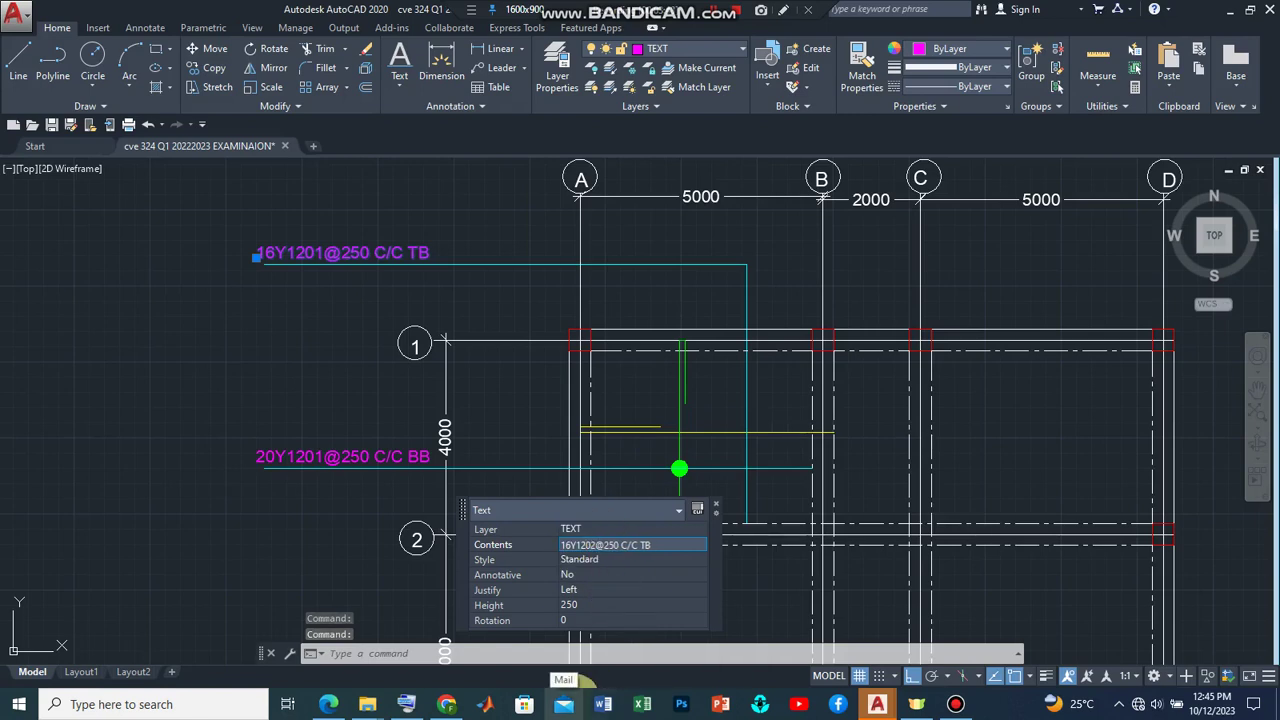
key(Return)
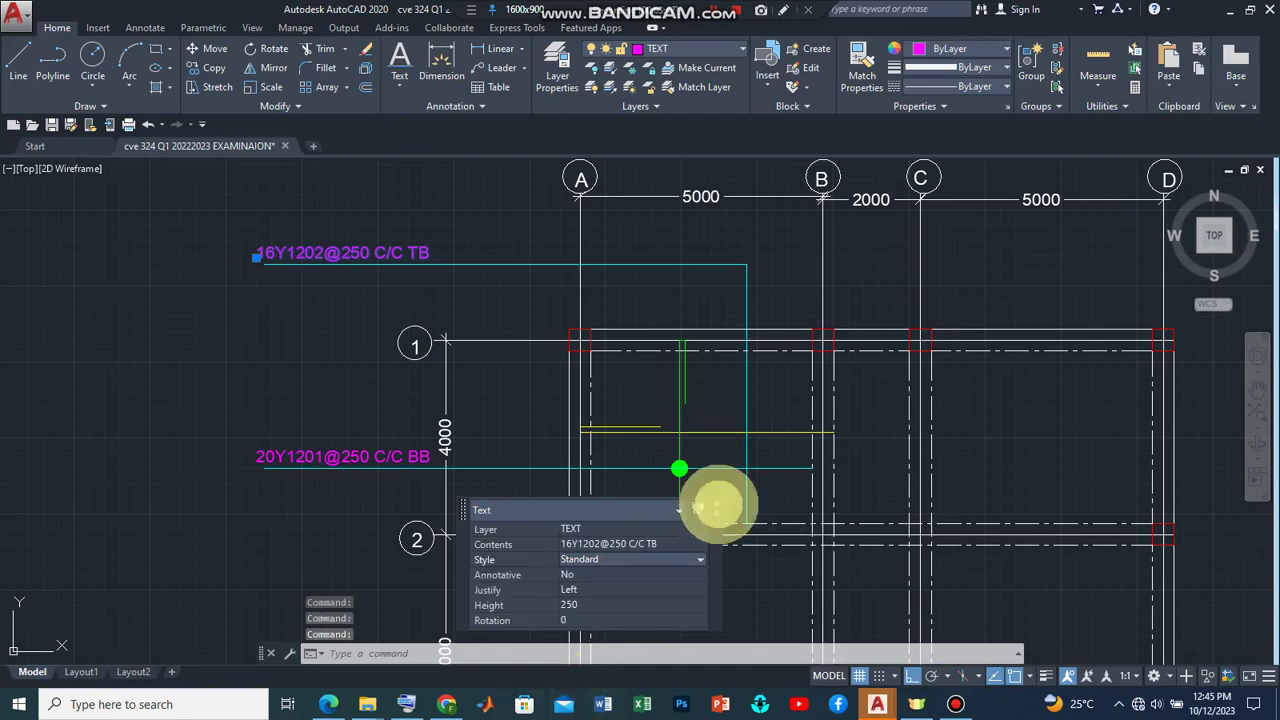
key(Escape)
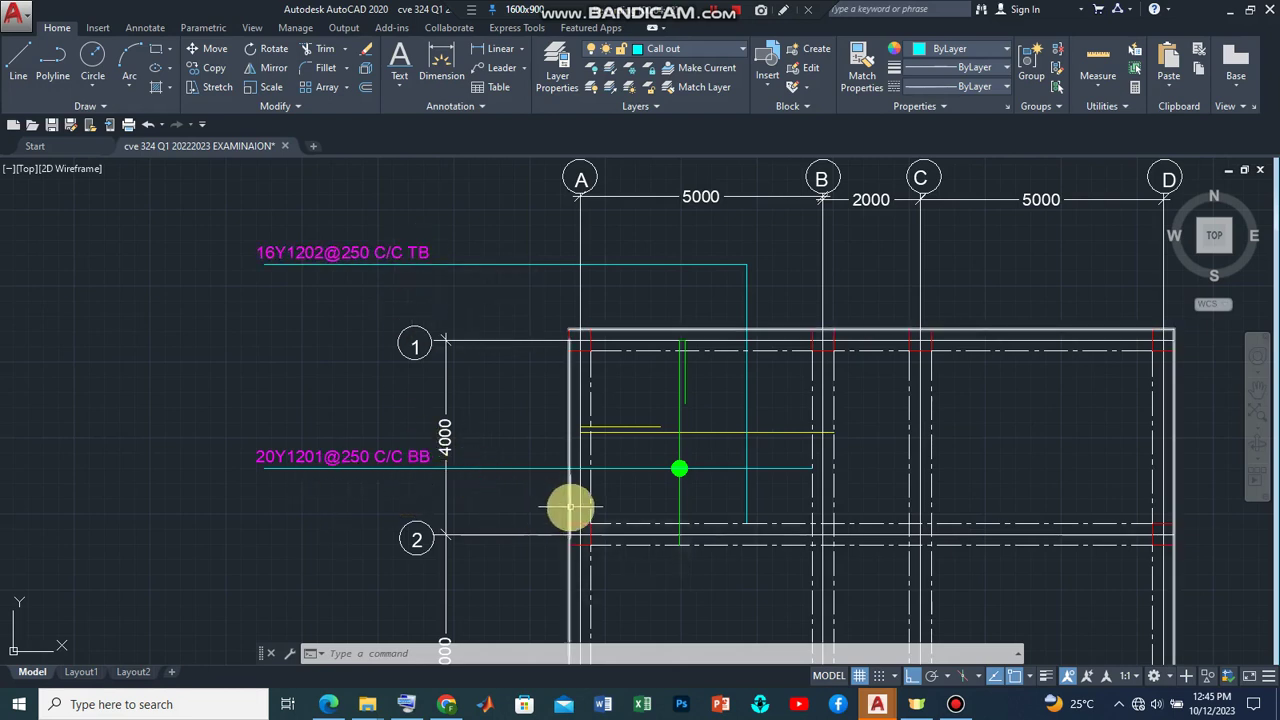
Copy the green dot from its centre to the intersection of the vertical leader and the horizontal callout line.
mouse_move(402, 252)
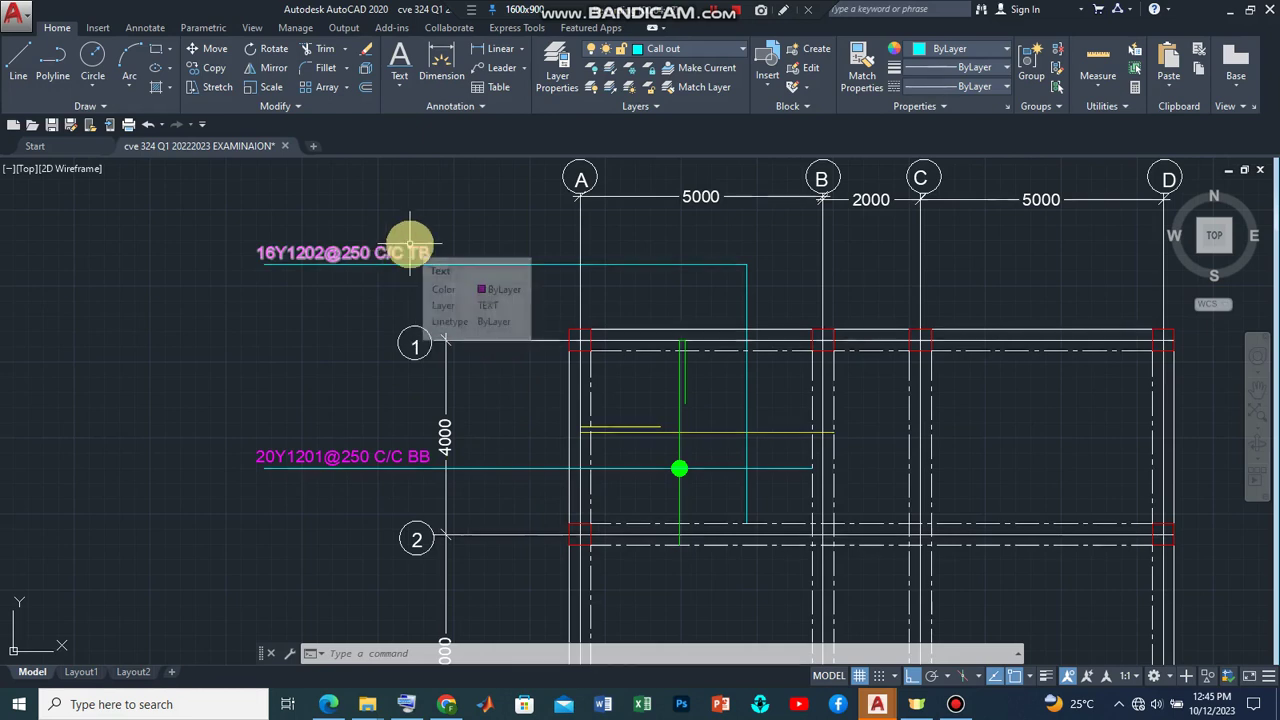
scroll(700, 485, up, 6)
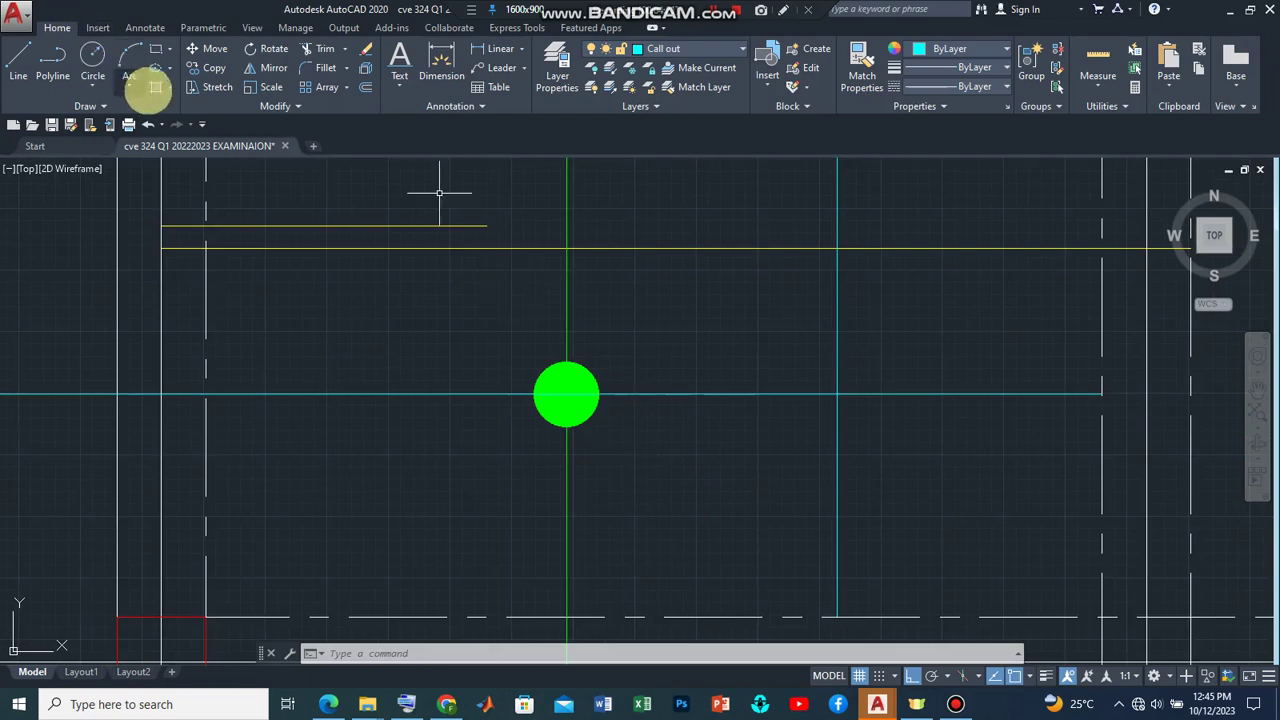
click(212, 68)
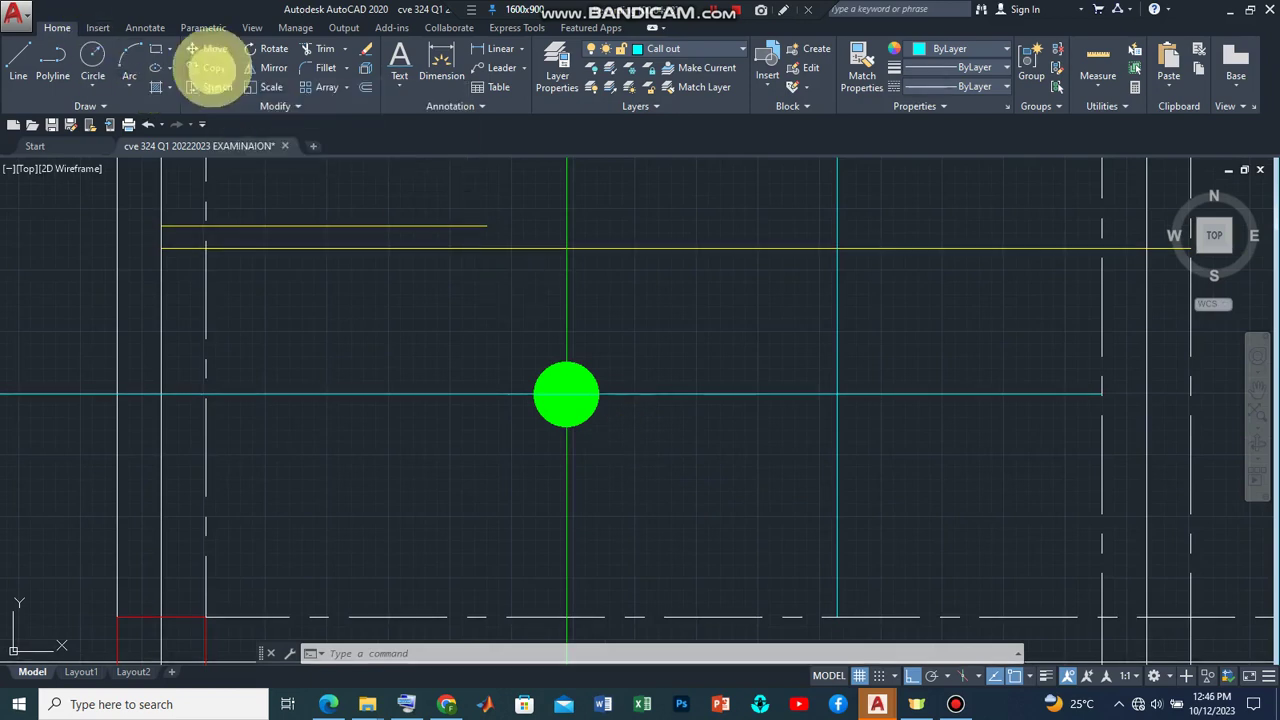
click(651, 450)
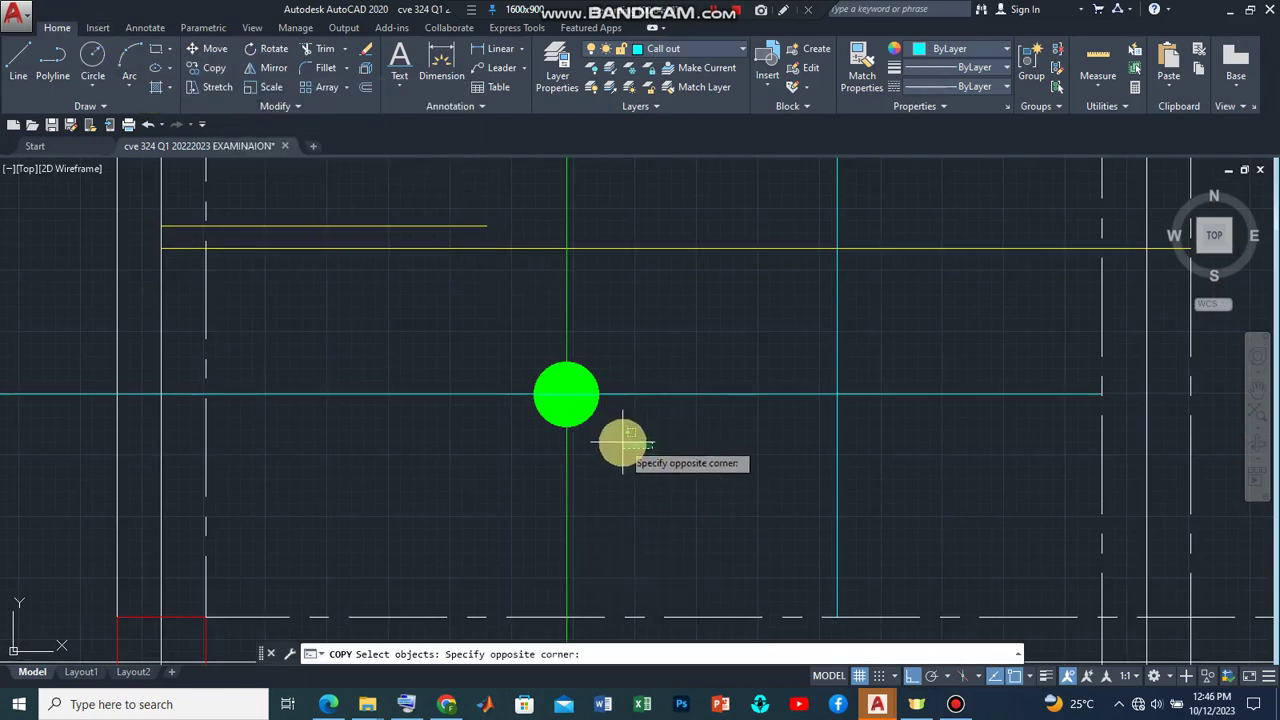
click(584, 406)
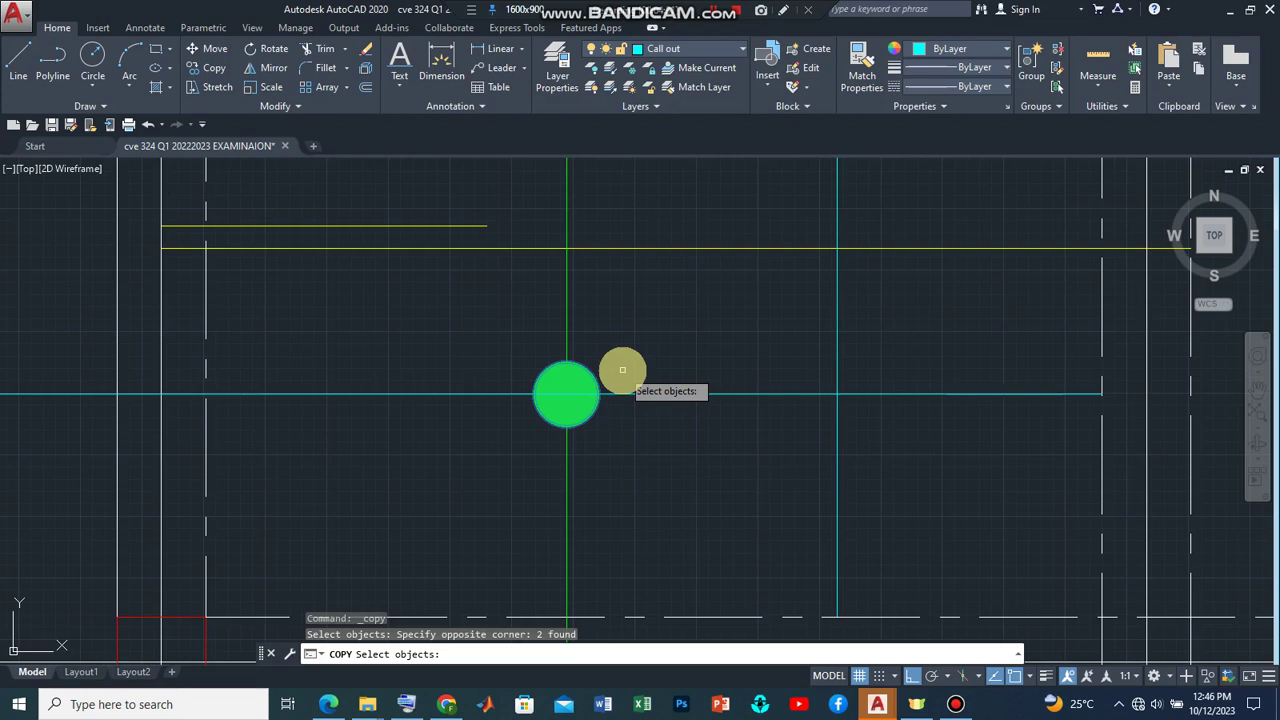
key(Return)
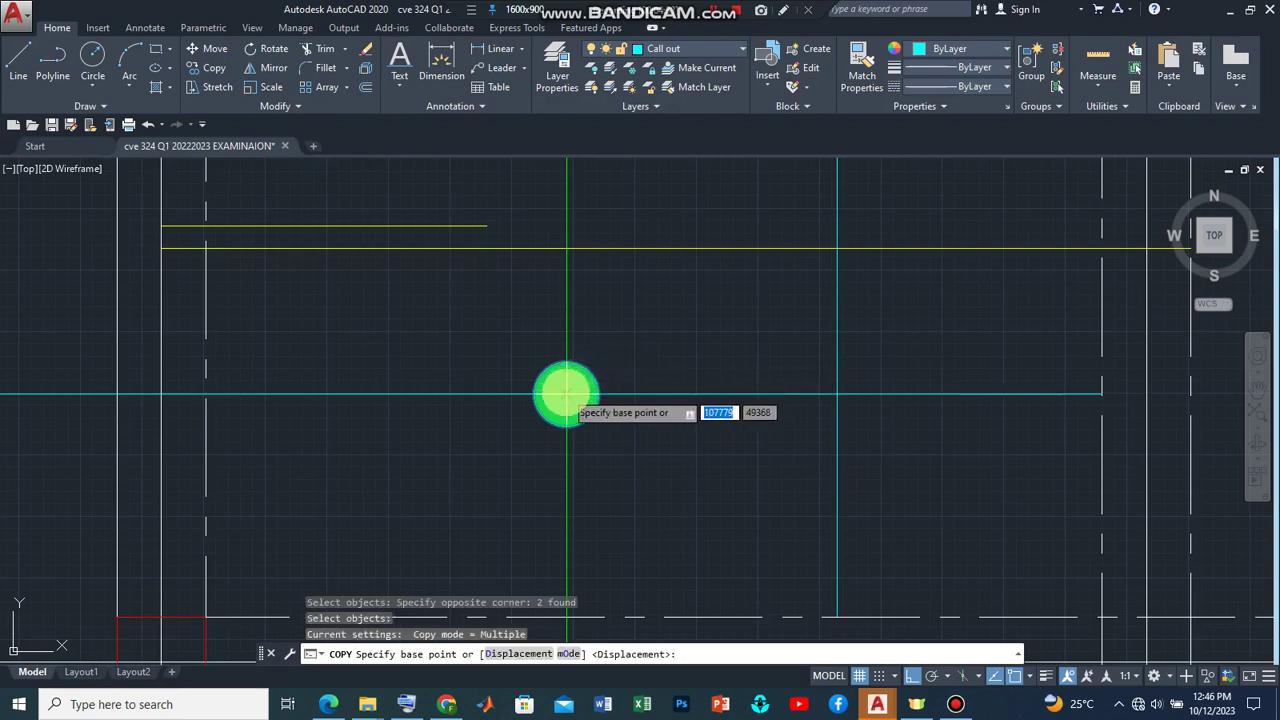
click(566, 394)
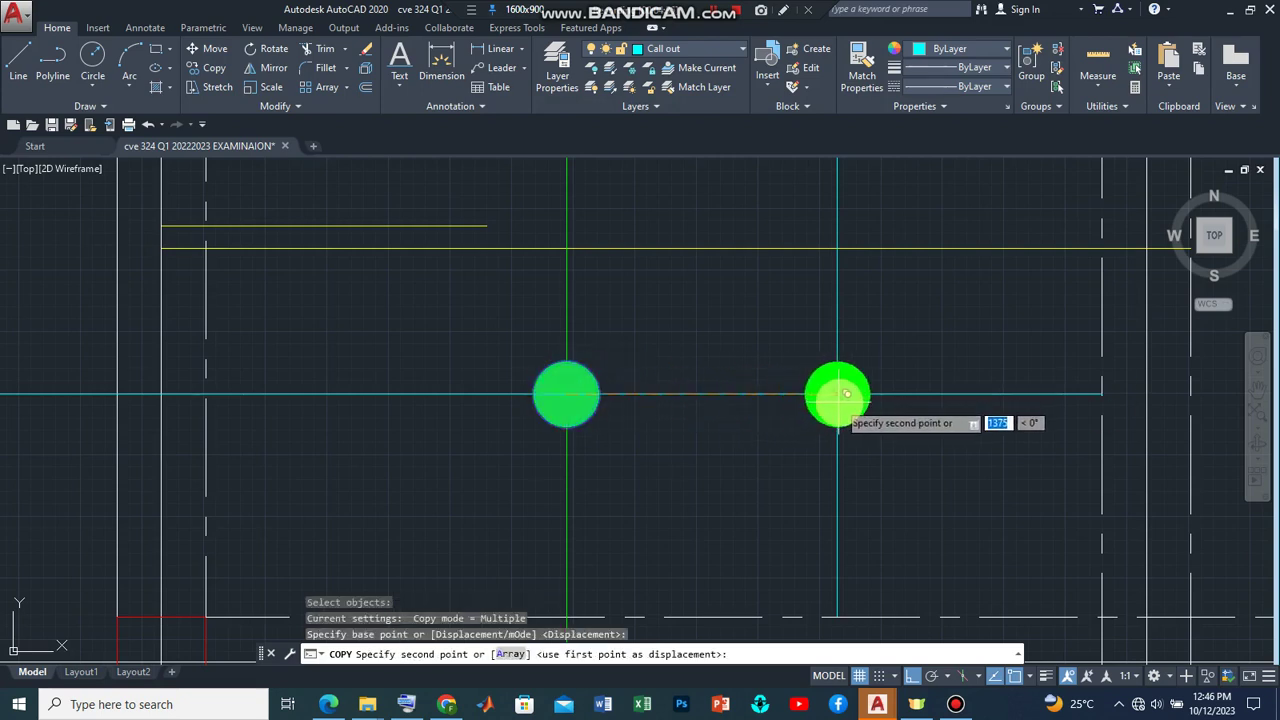
click(845, 386)
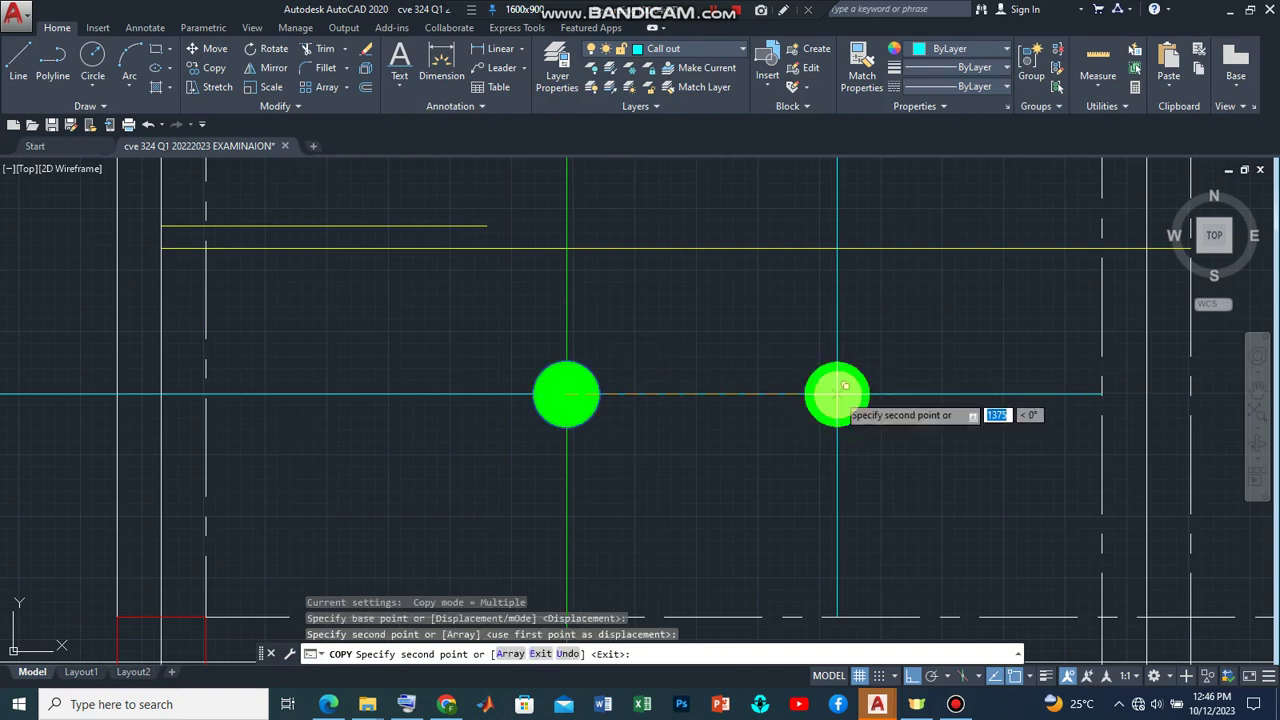
key(Return)
scroll(774, 537, down, 4)
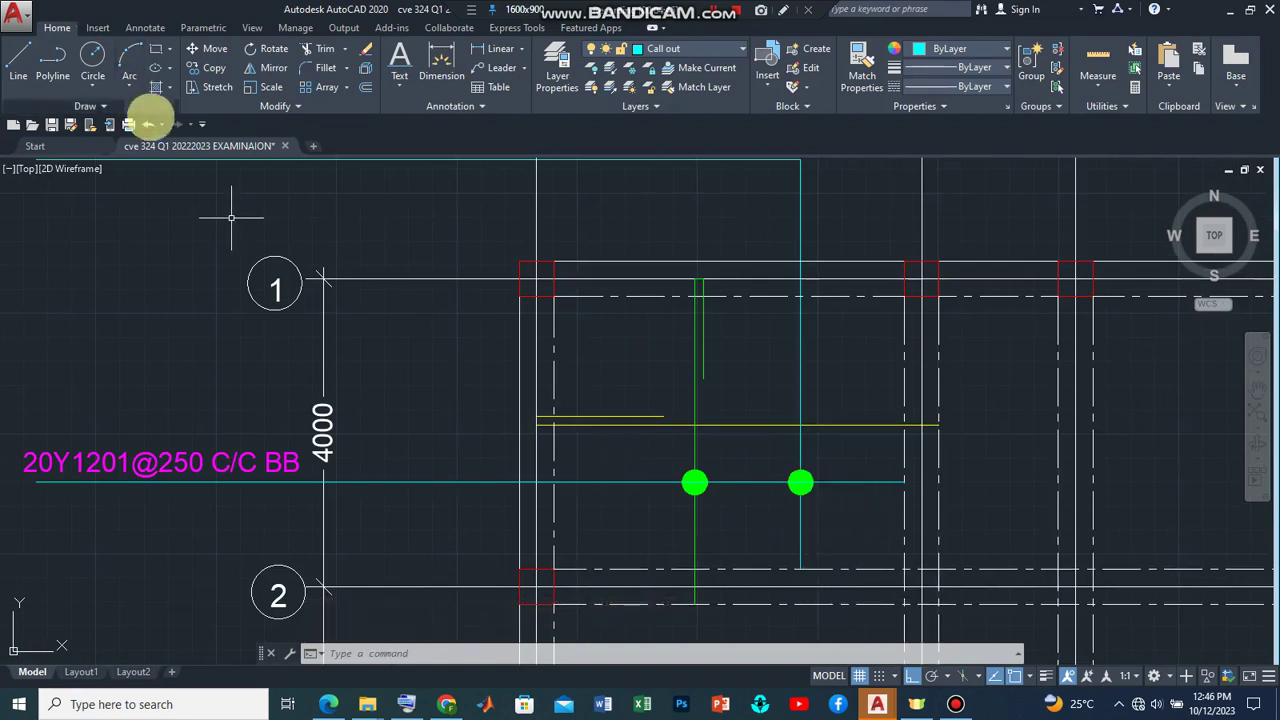
Undo the last zoom and the copy of the green dot.
click(147, 124)
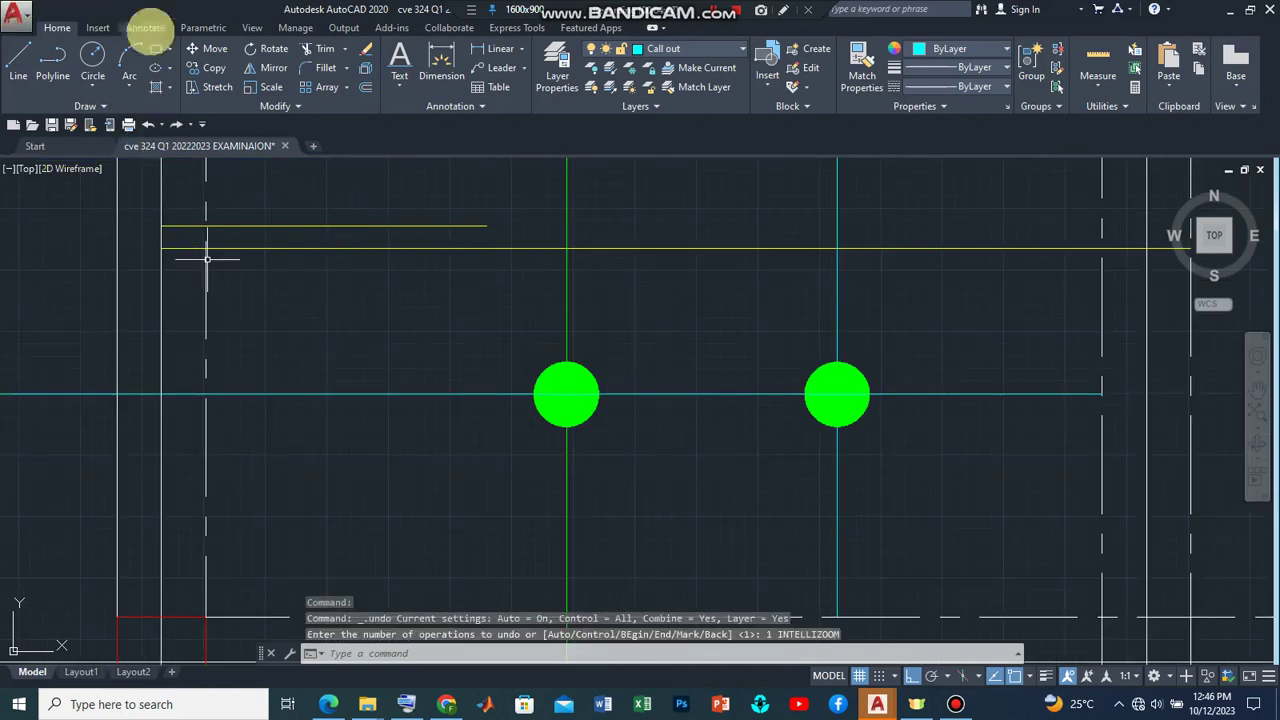
click(147, 124)
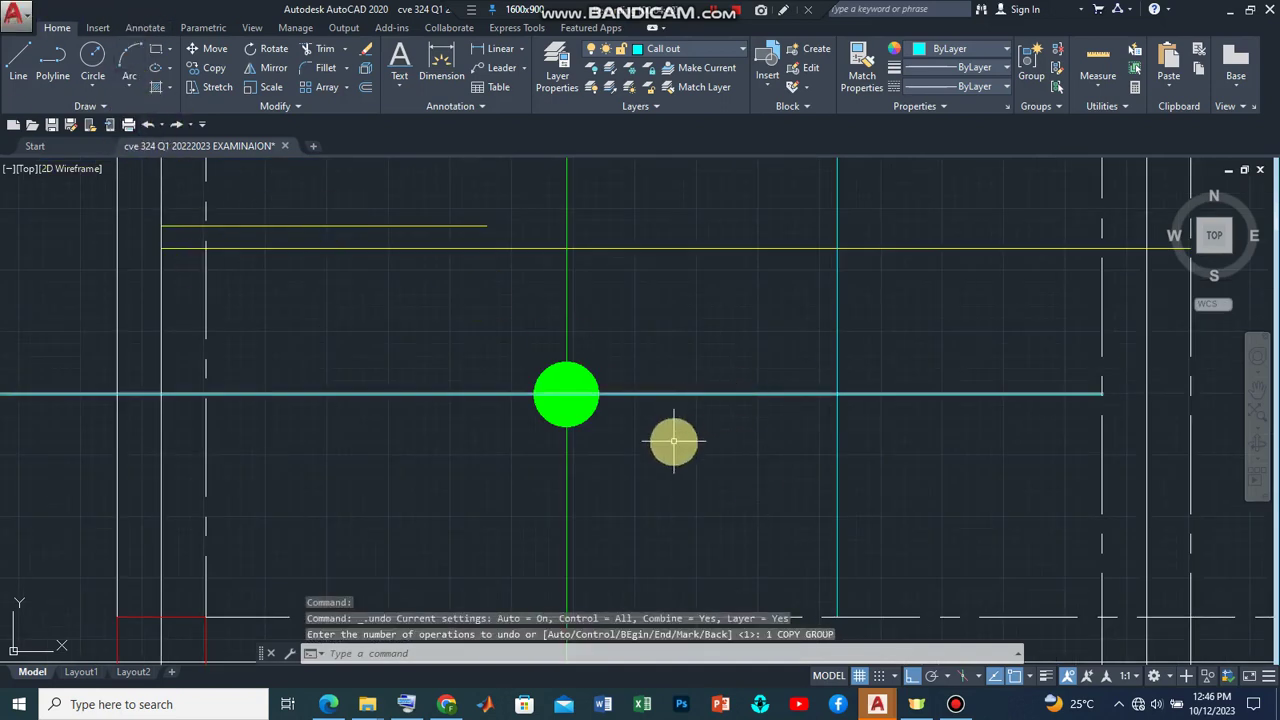
Turn Ortho off and copy the green dot from its centre to where the vertical callout leader crosses the long yellow horizontal bar.
click(605, 438)
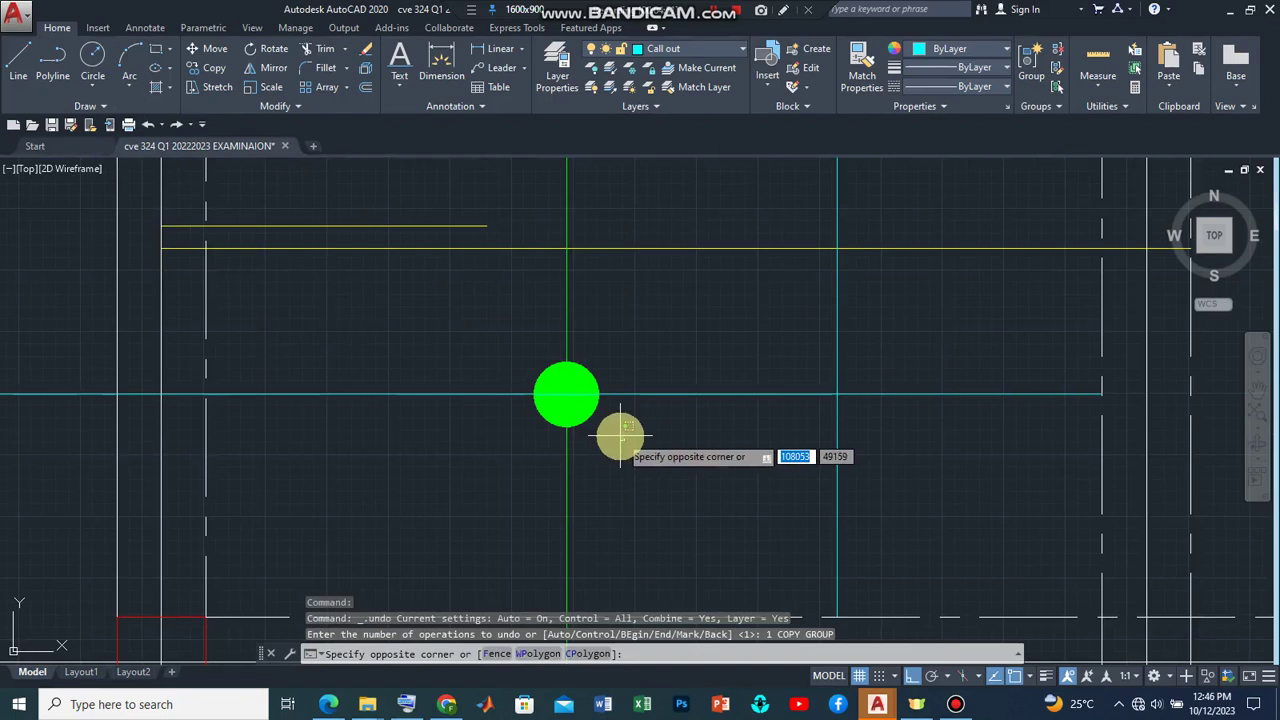
click(612, 438)
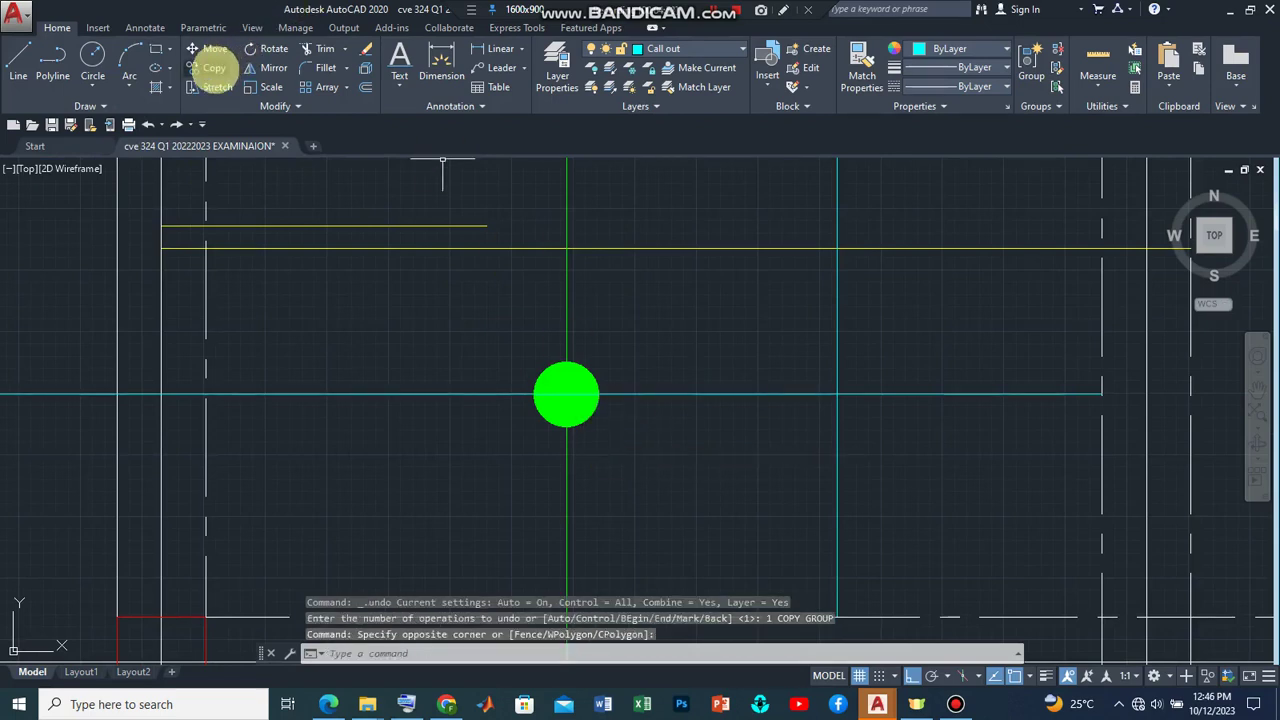
click(214, 68)
click(651, 456)
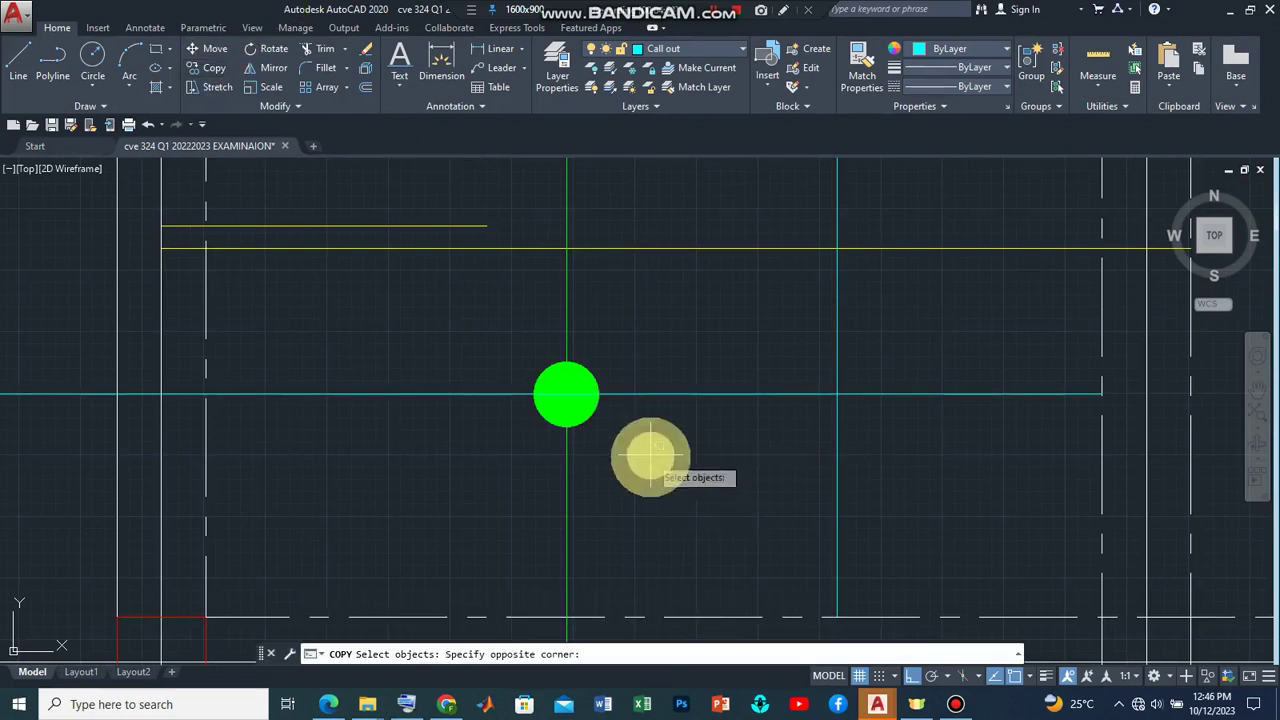
click(588, 398)
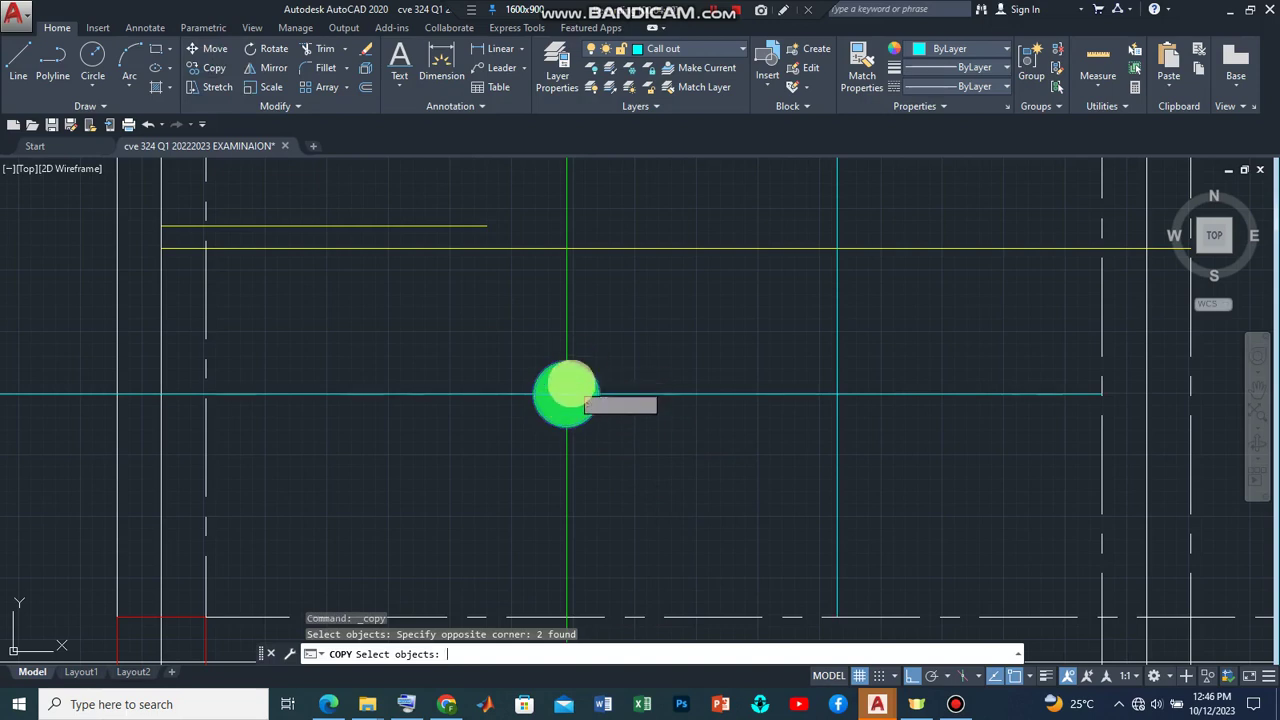
key(Return)
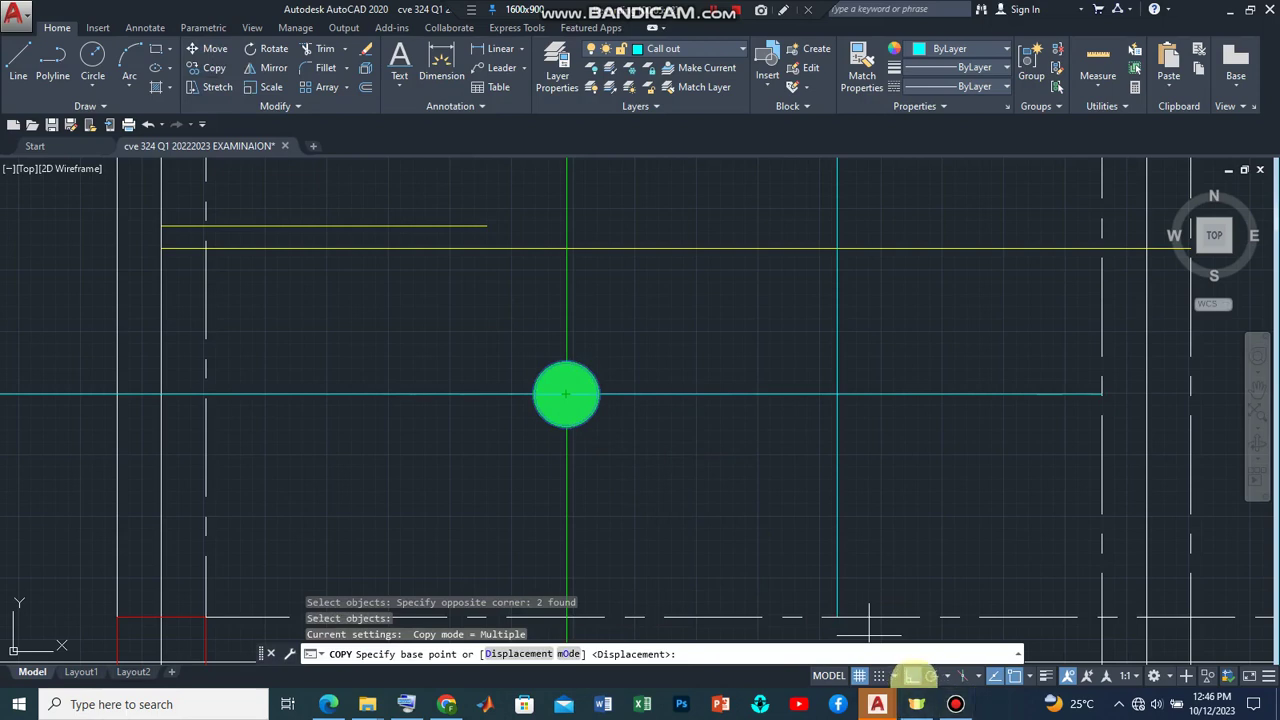
click(913, 677)
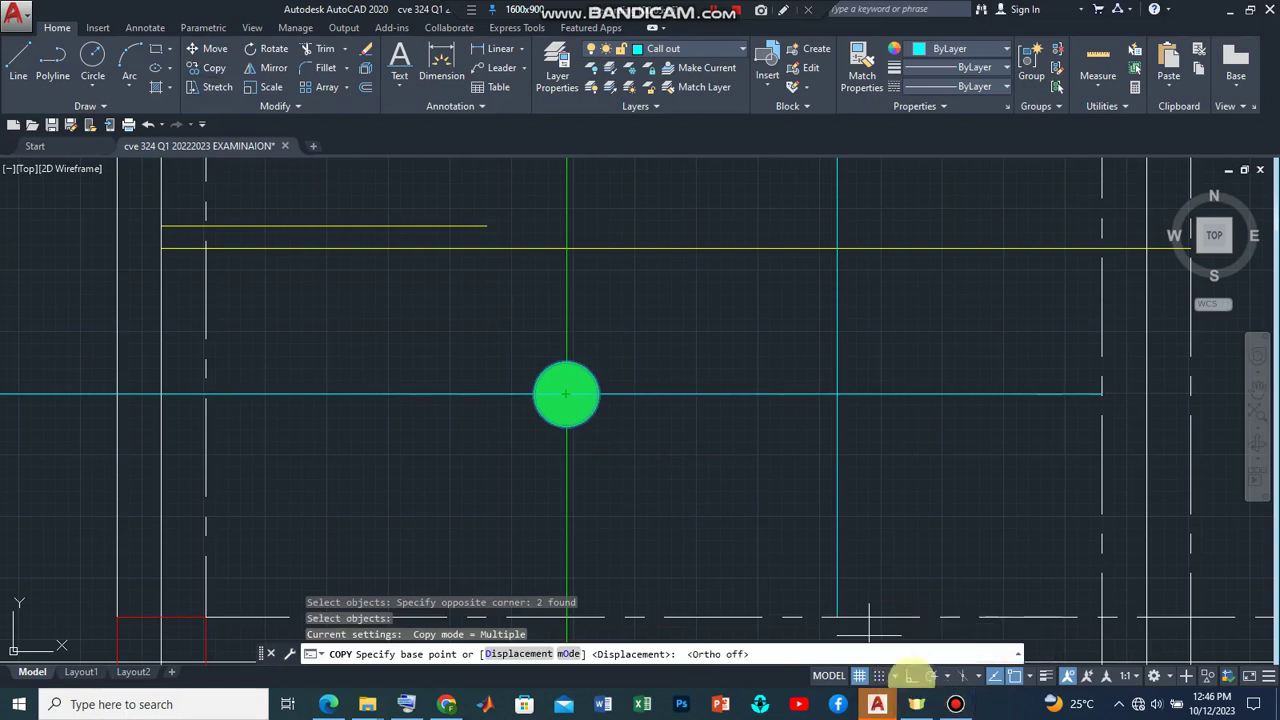
click(566, 390)
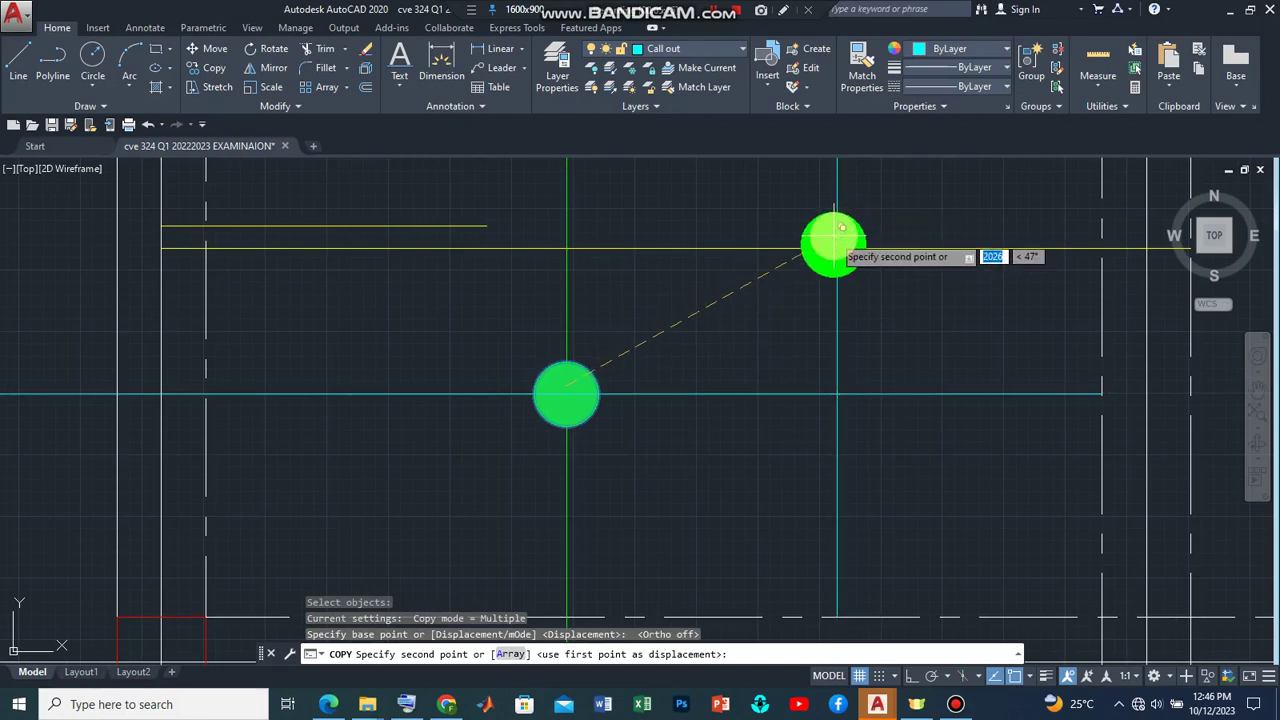
click(844, 240)
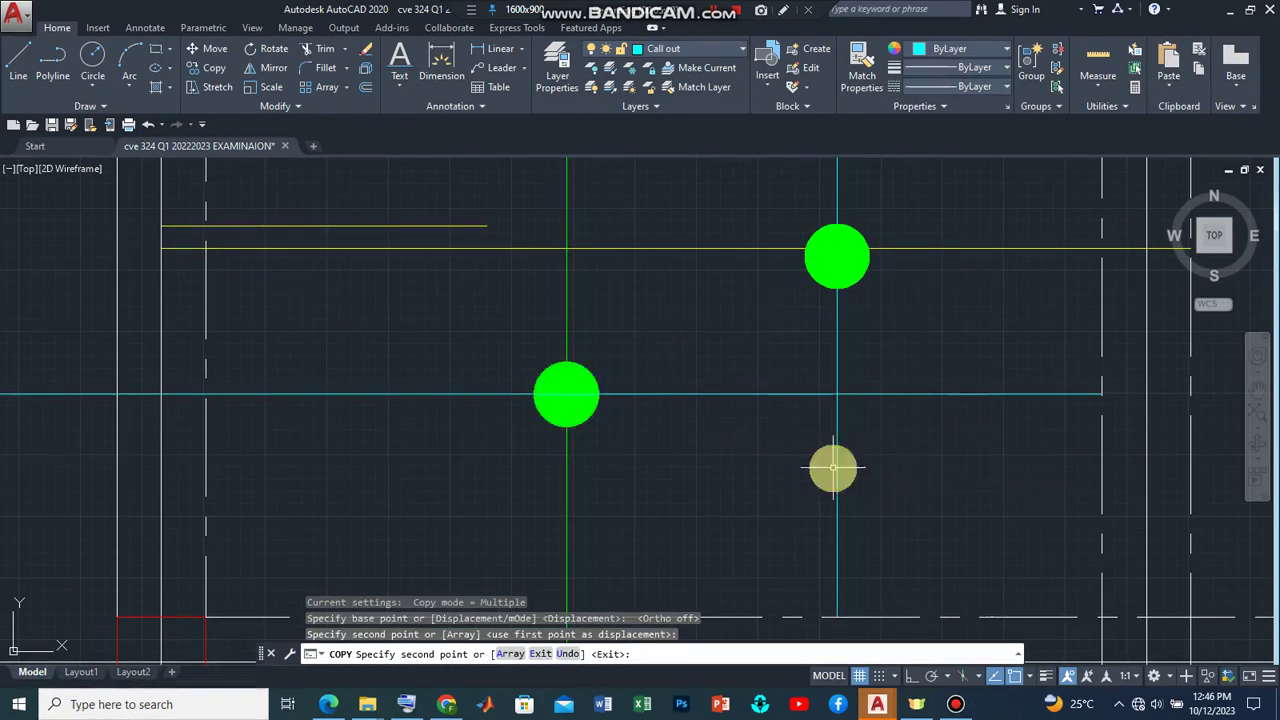
key(Escape)
scroll(743, 500, down, 2)
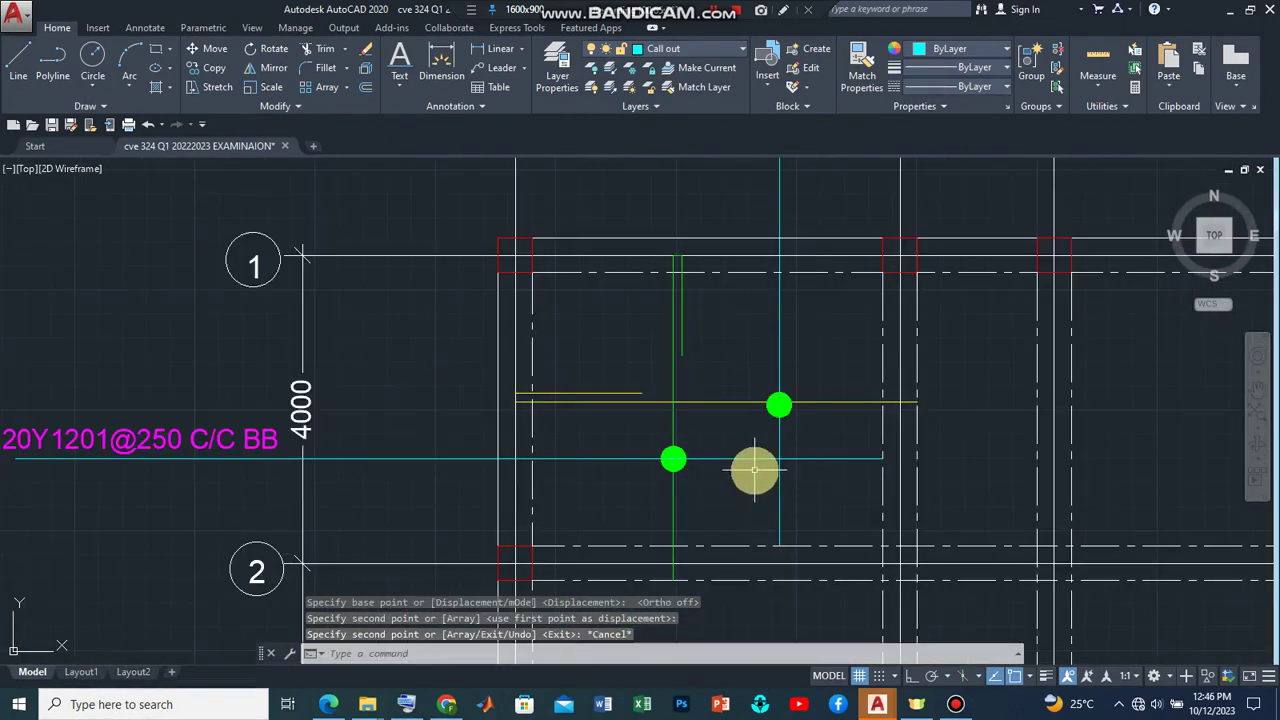
key(Escape)
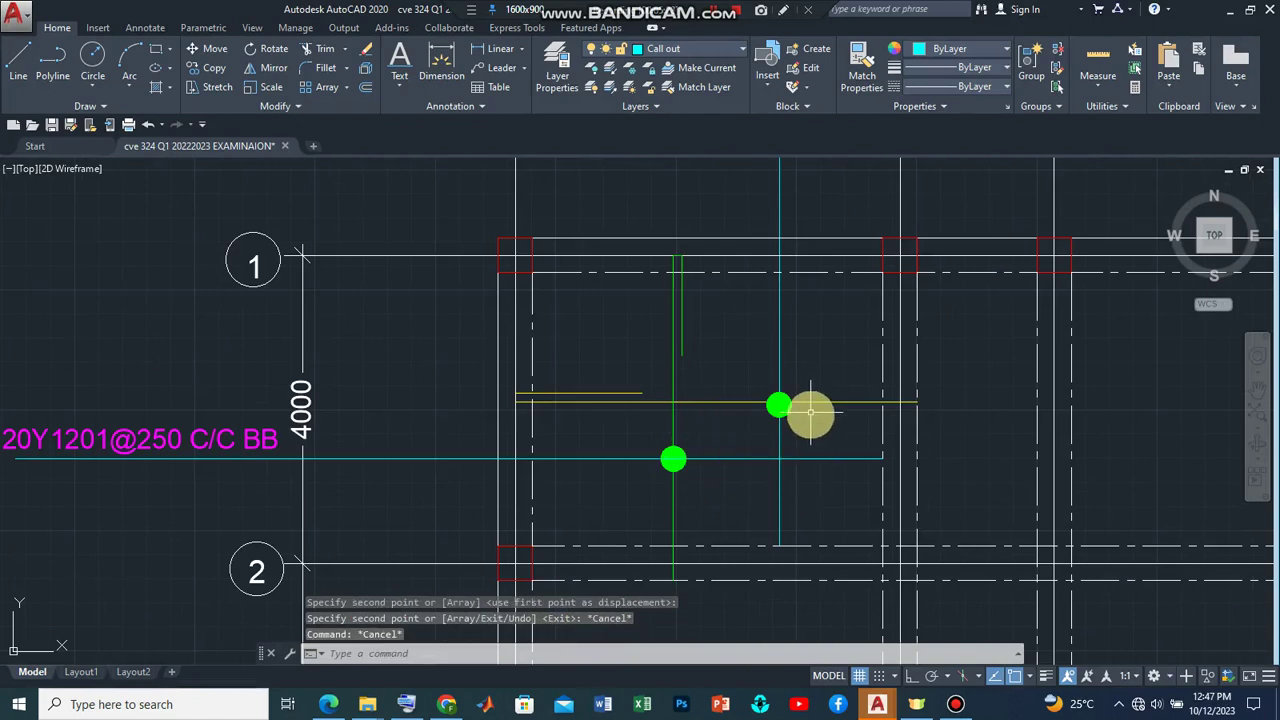
Switch the lineweight display on to examine the bars and callouts in panel A-B/1-2, and switch it off again.
scroll(827, 417, up, 2)
scroll(826, 417, down, 4)
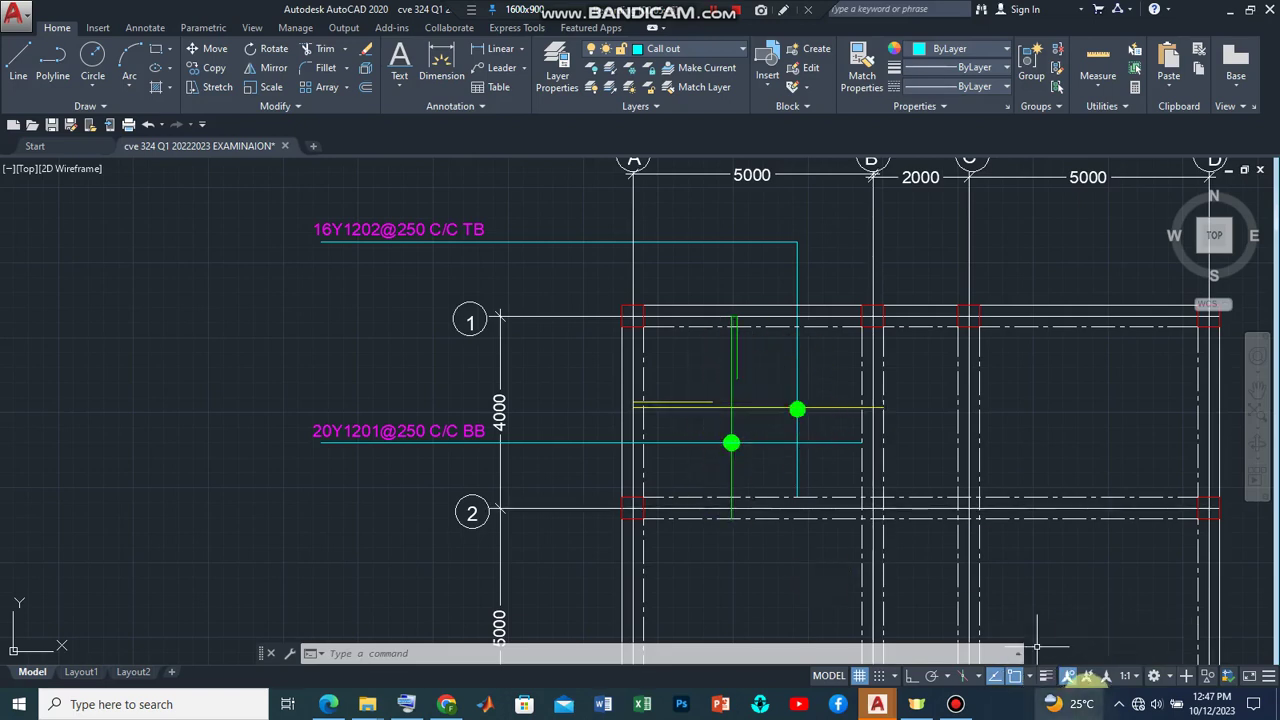
click(1045, 676)
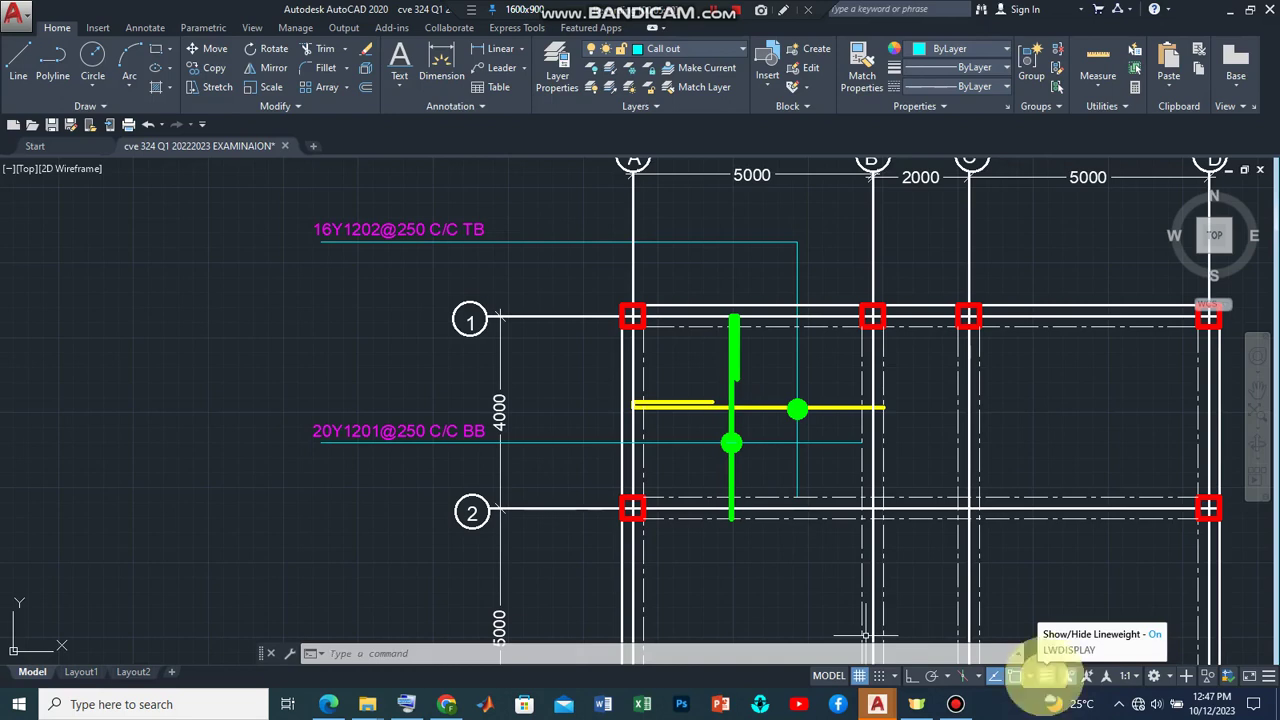
click(1045, 676)
scroll(875, 502, down, 2)
scroll(929, 549, up, 2)
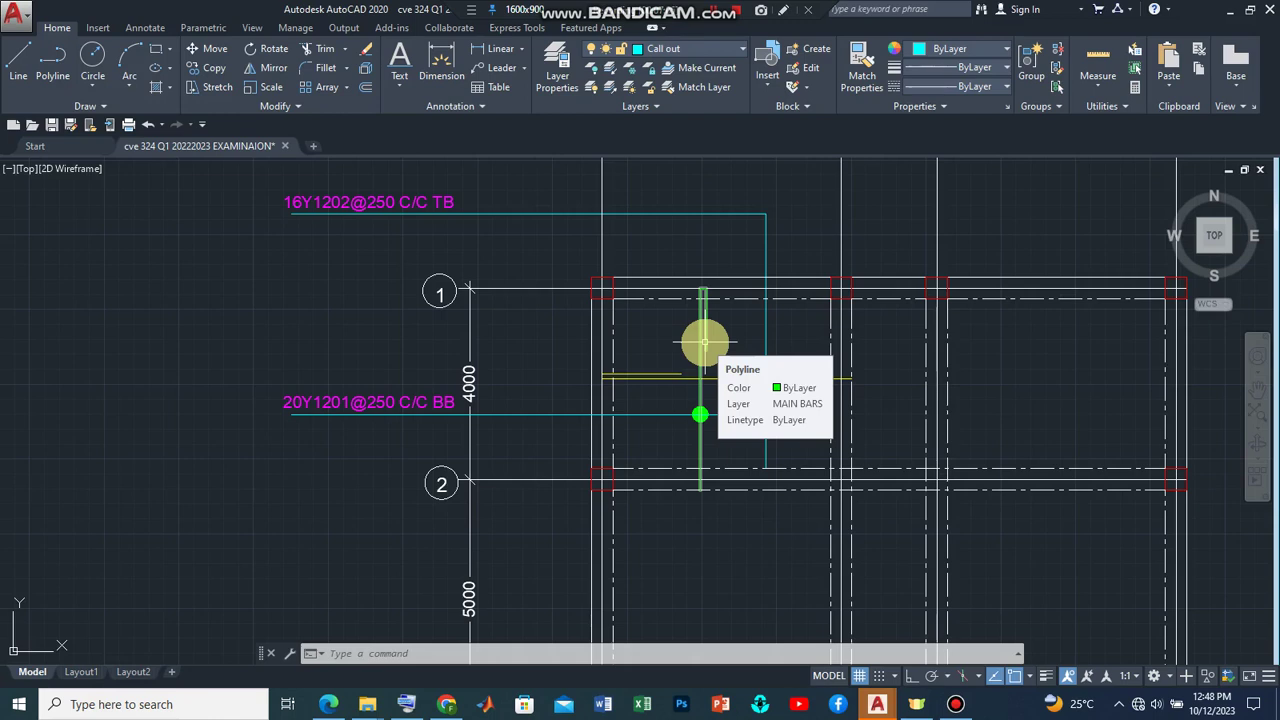
key(Escape)
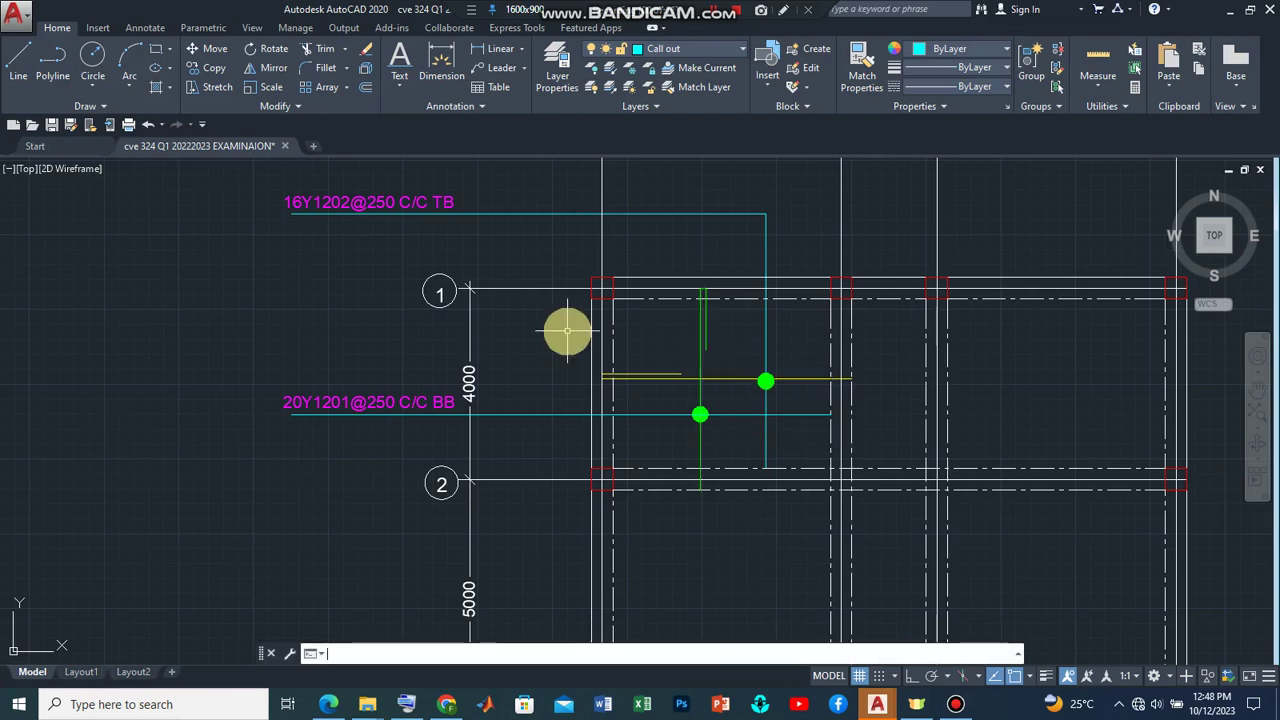